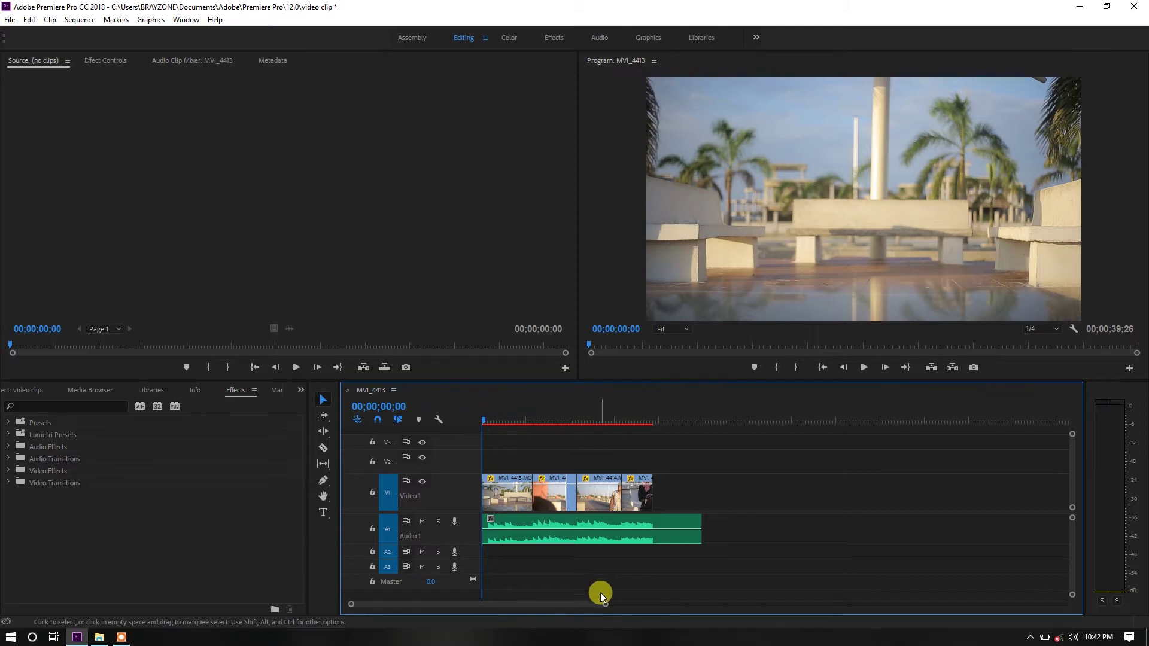
Step: Type a 'VIDEO CLIP' title in the frame so it lands on track V2 over the footage
drag(604, 598, 499, 604)
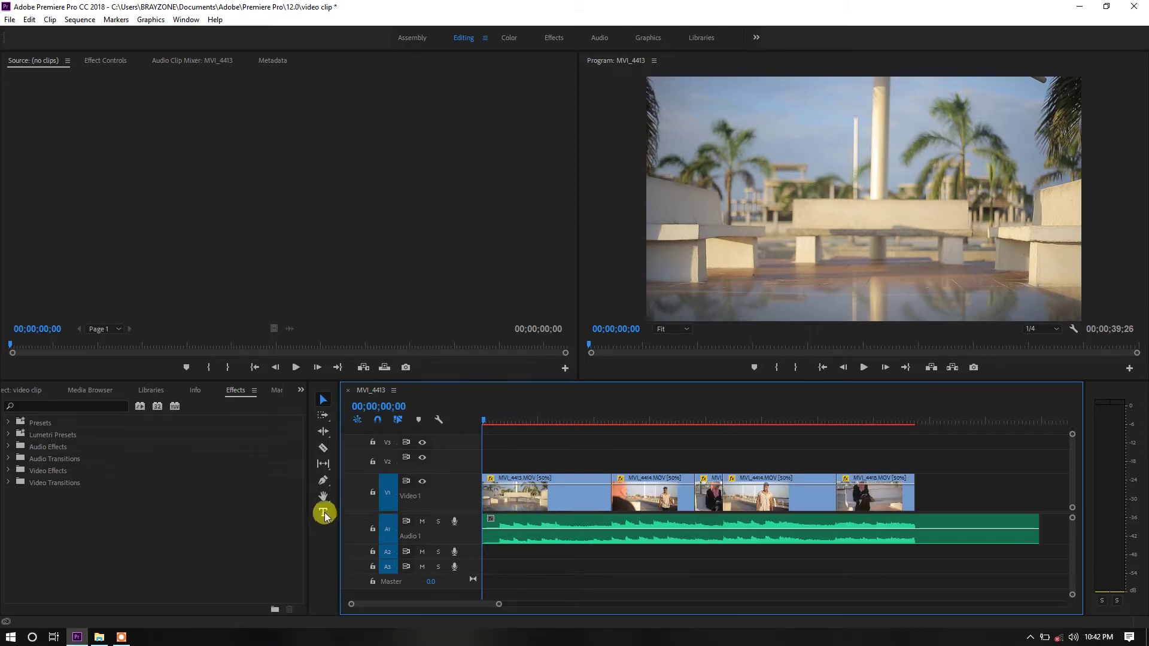
click(323, 513)
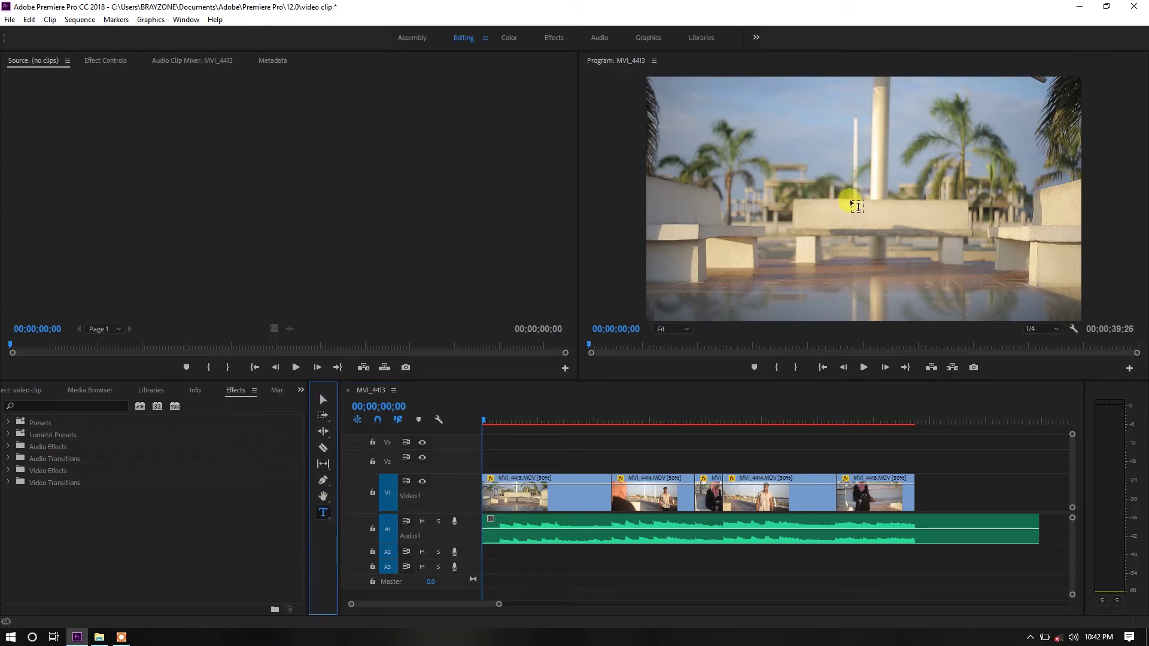
click(851, 198)
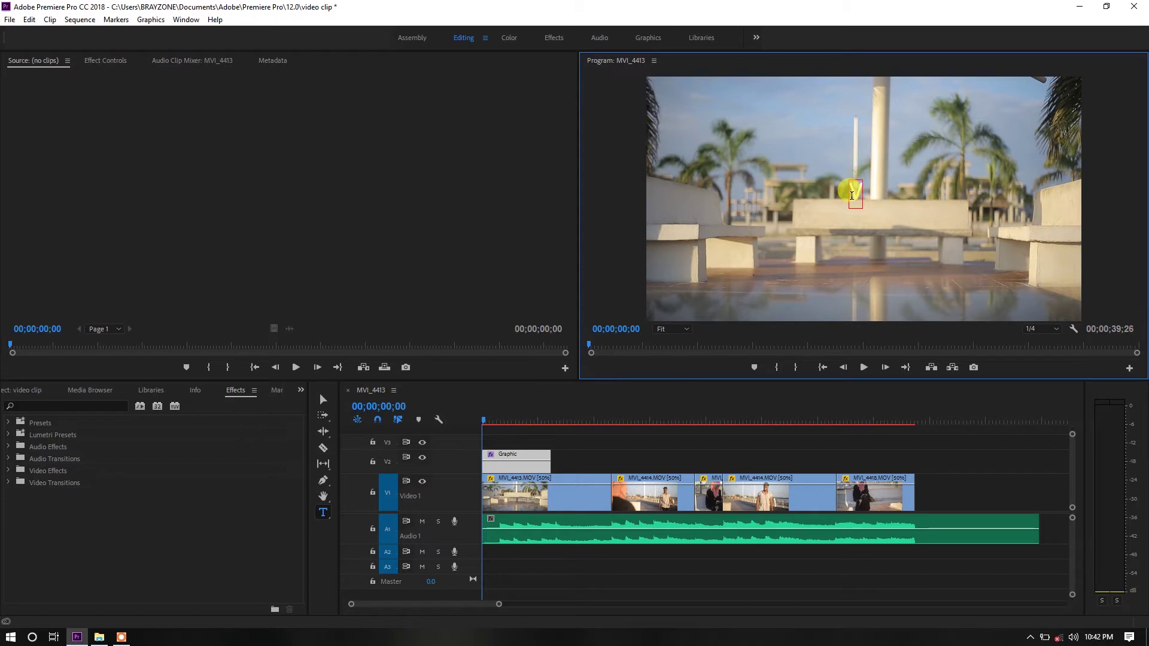
text(VIDEO CLIP)
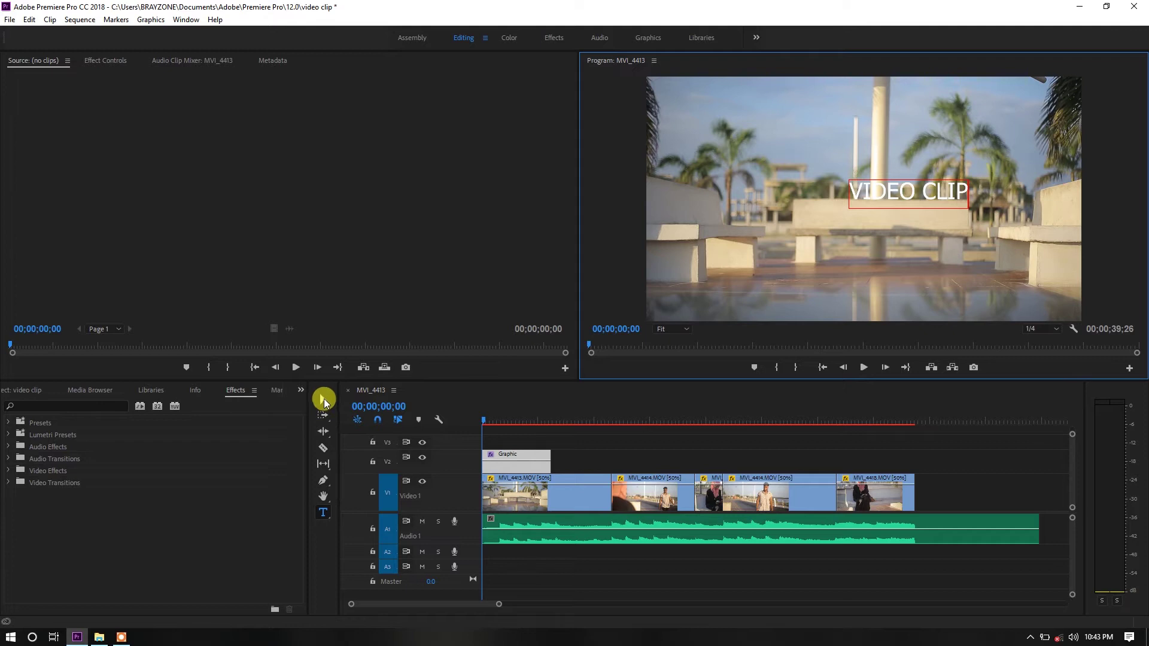
Step: Finish the VIDEO CLIP text and nudge it slightly left in the frame
click(323, 400)
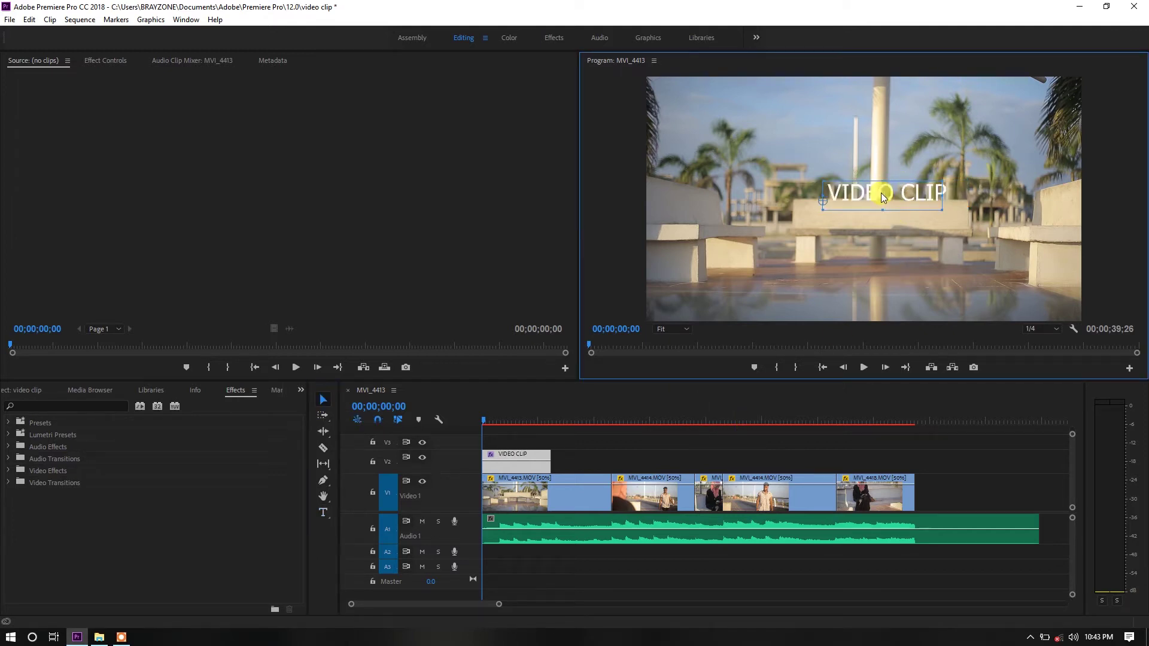
drag(909, 193, 883, 194)
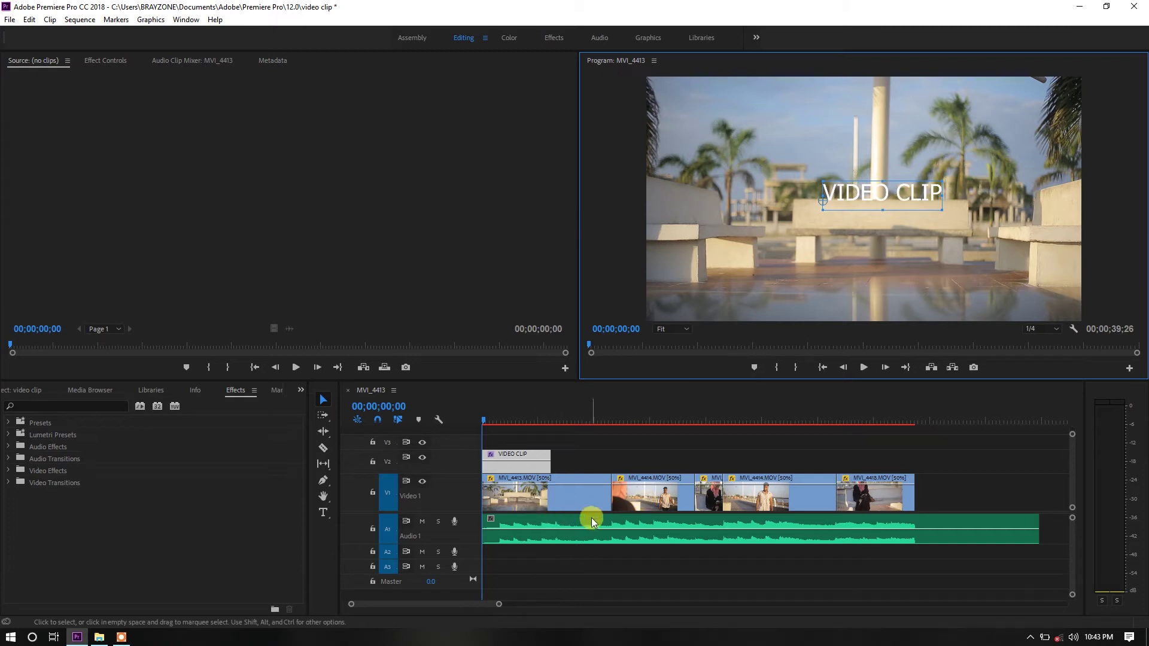
click(512, 461)
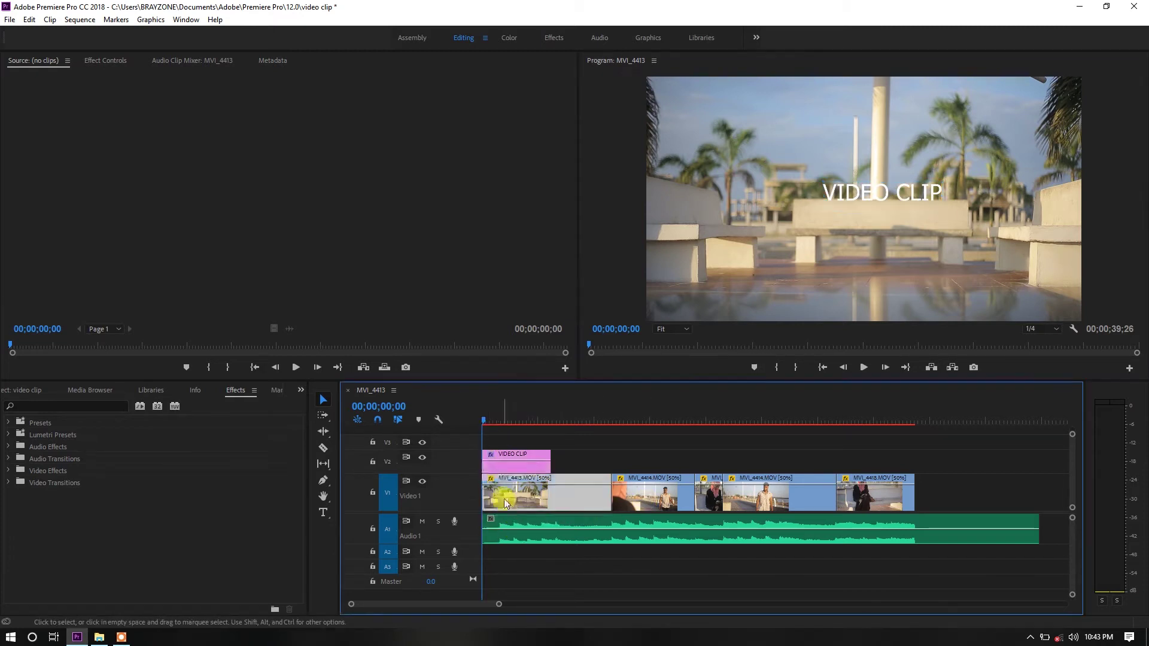
click(510, 444)
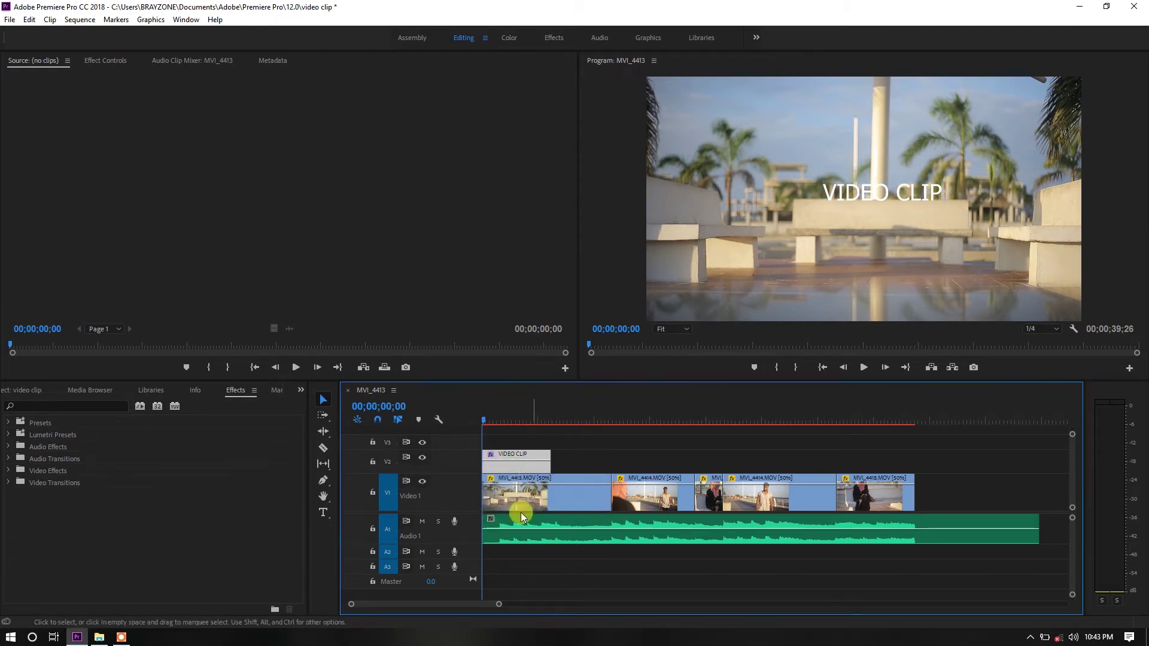
Step: Shift the footage and audio later and place the title at the start of V1
click(519, 492)
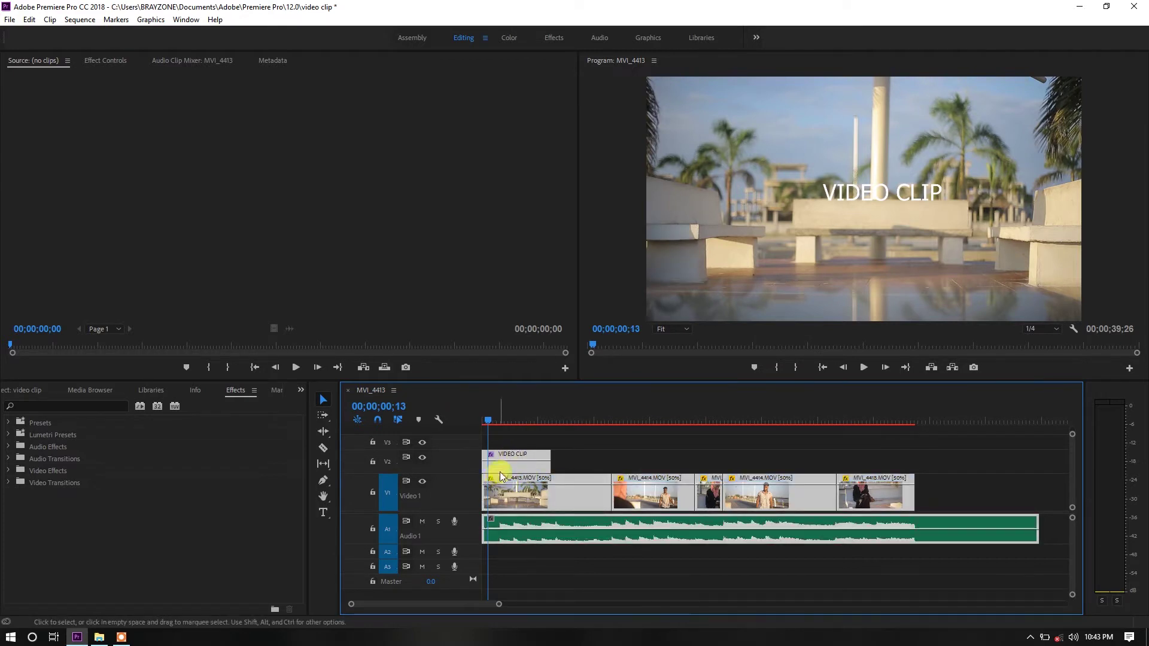
mouse_move(497, 465)
mouse_down()
mouse_move(578, 481)
mouse_move(507, 482)
mouse_move(522, 470)
mouse_up()
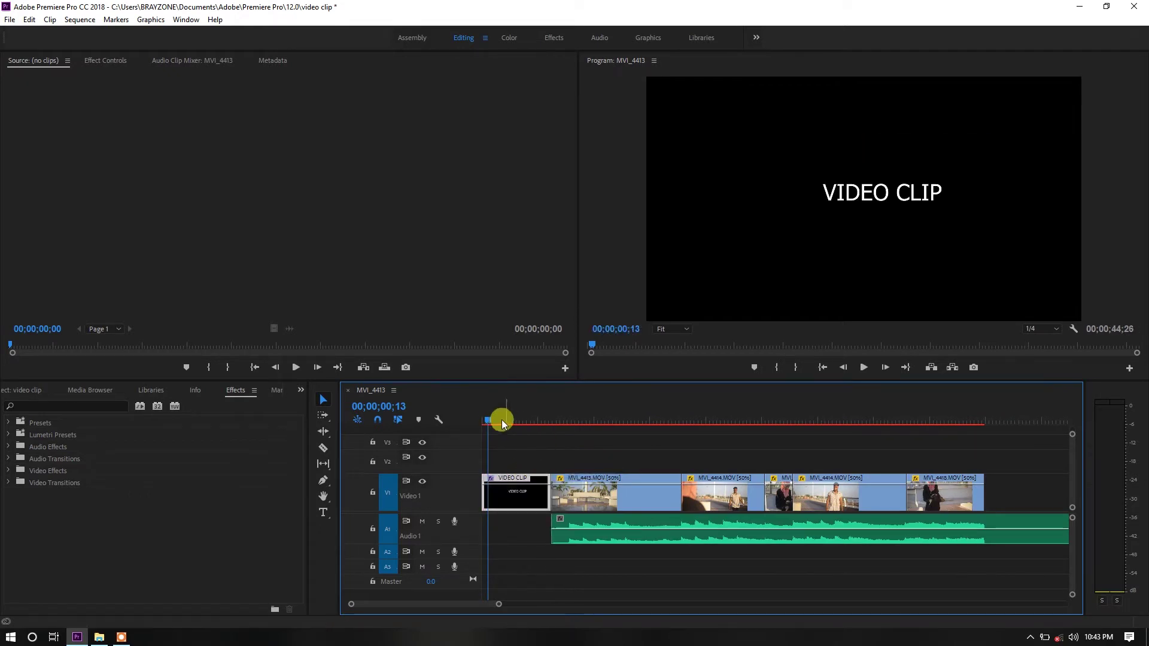
mouse_move(501, 419)
mouse_down()
mouse_move(470, 420)
mouse_move(530, 421)
mouse_up()
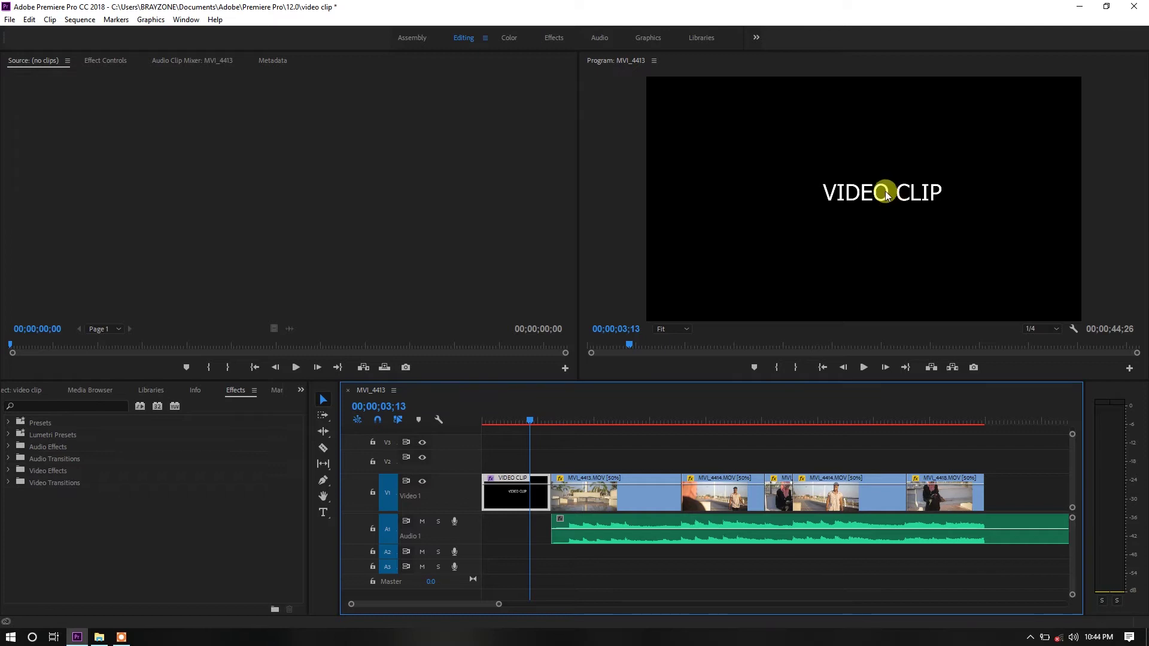
Step: Select the VIDEO CLIP title and browse its properties in Effect Controls
click(862, 195)
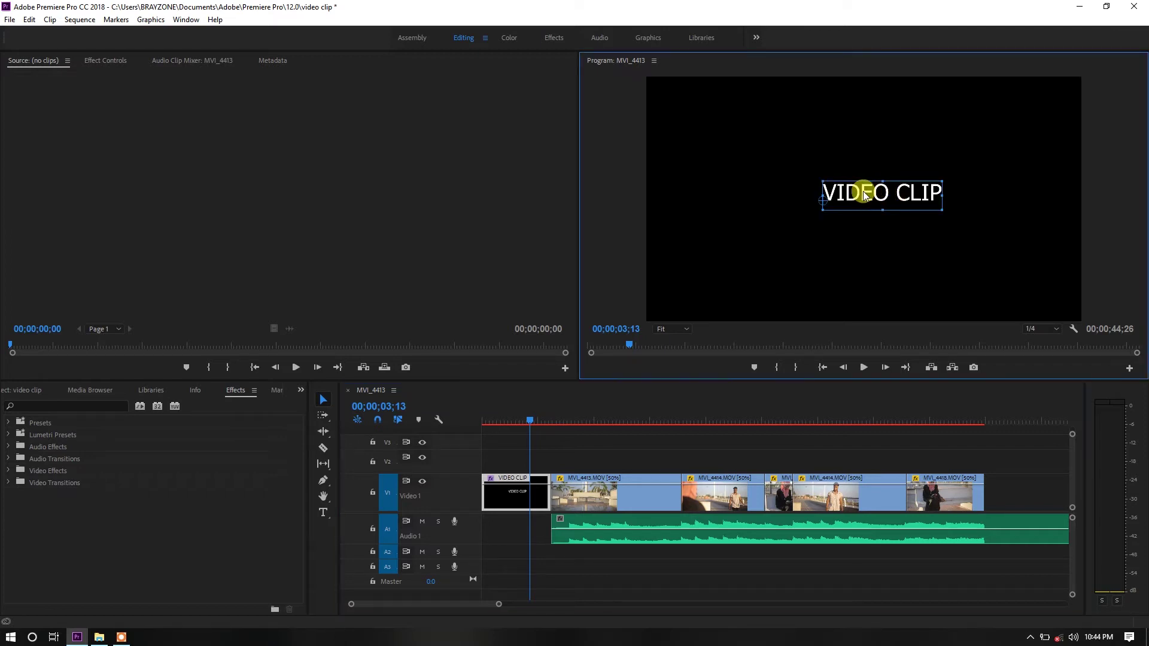
double_click(865, 195)
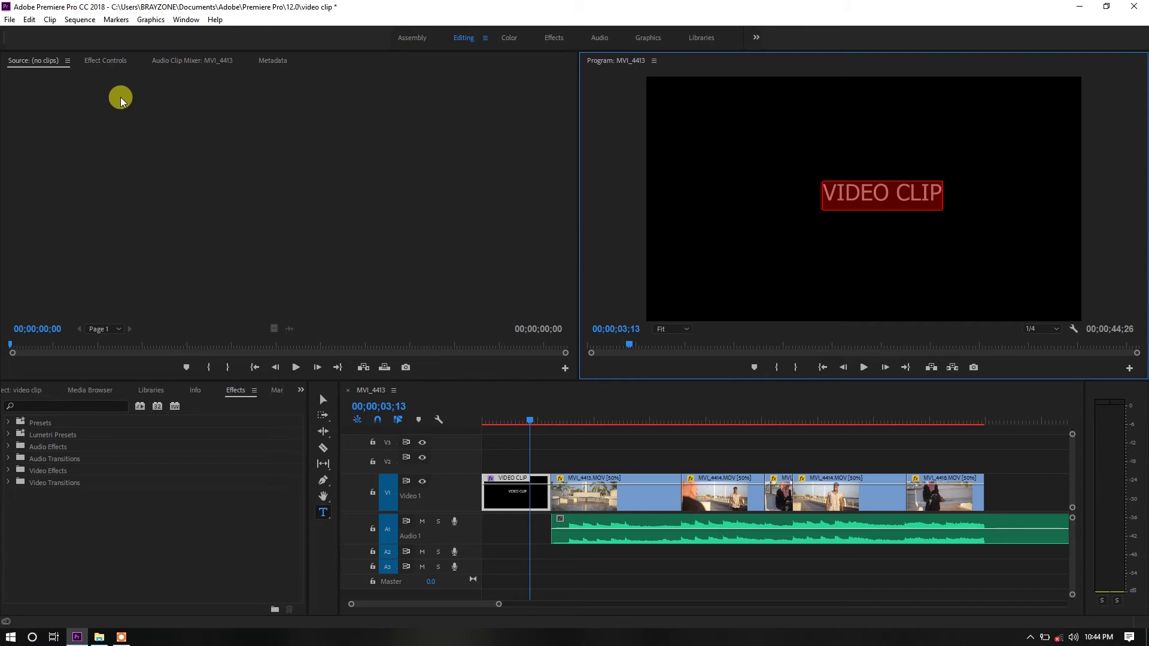
click(99, 61)
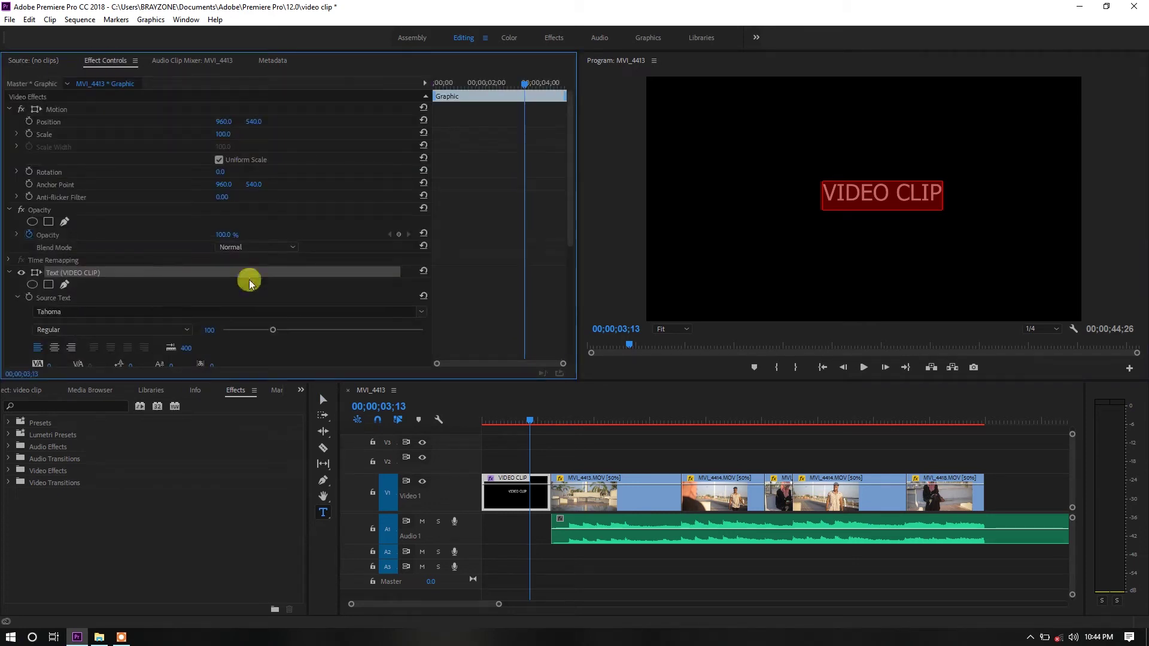
drag(569, 226, 569, 327)
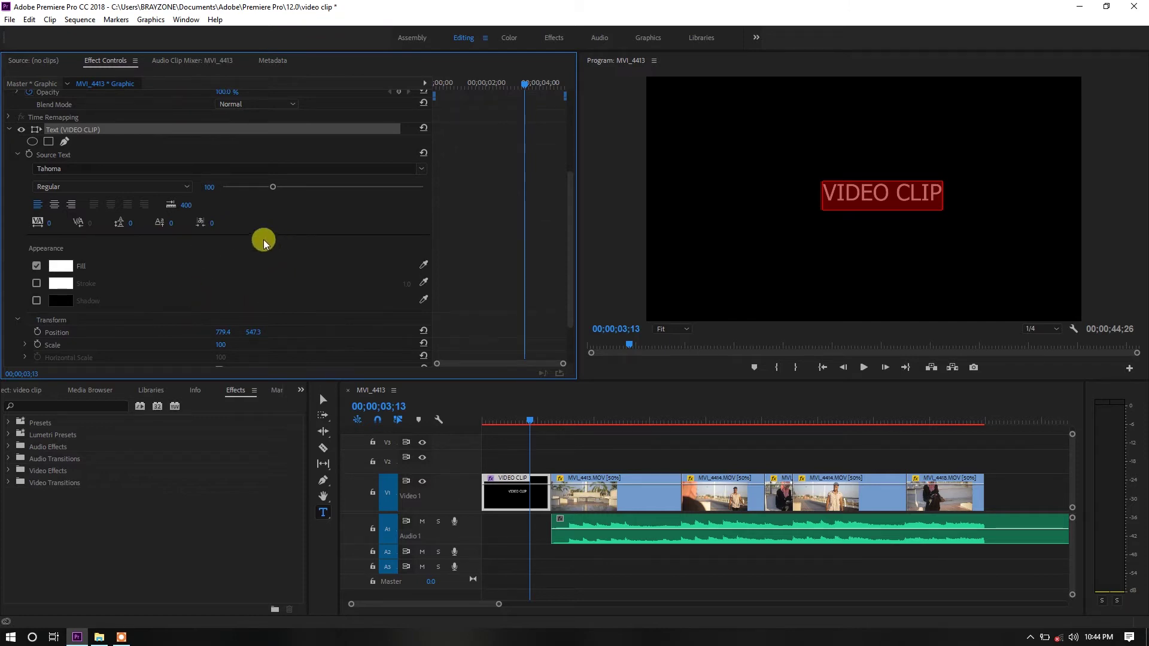
scroll(150, 162, up, 5)
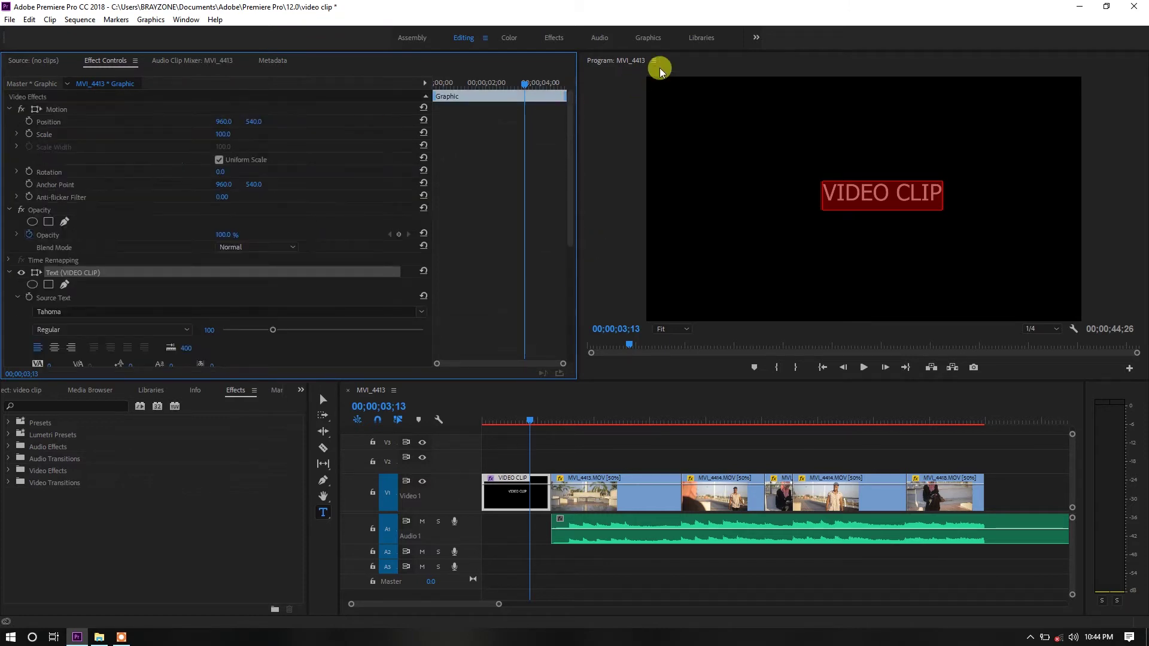
click(647, 40)
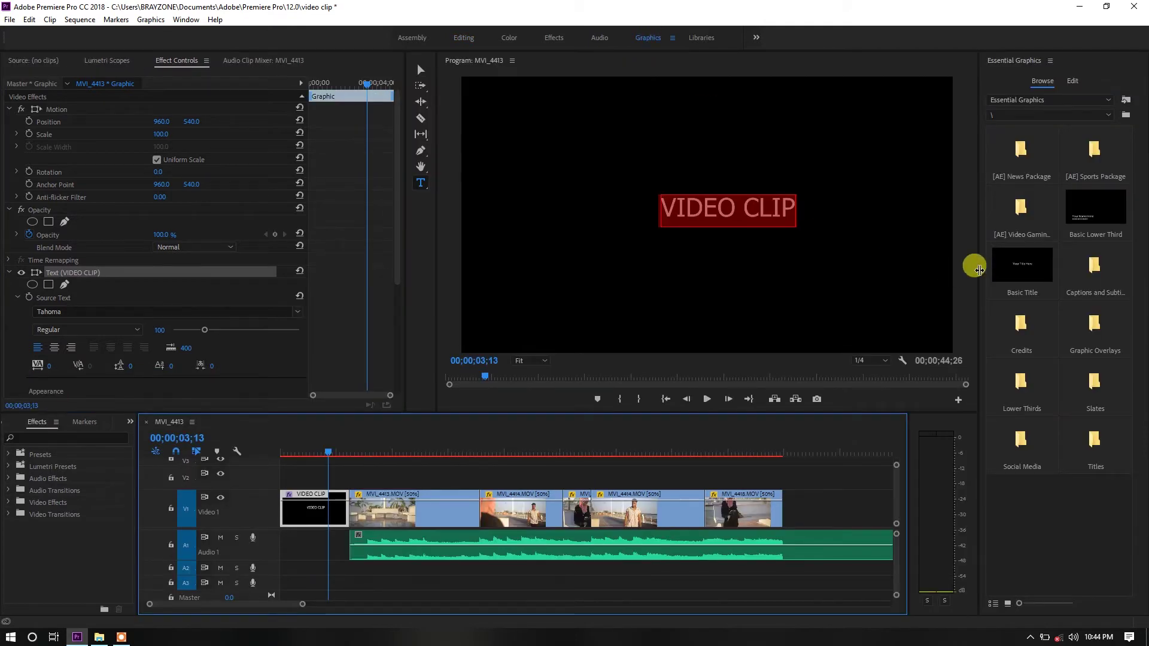
Step: Set the title to Times New Roman, size 93, centre-aligned and horizontally centred in frame
drag(978, 269, 868, 267)
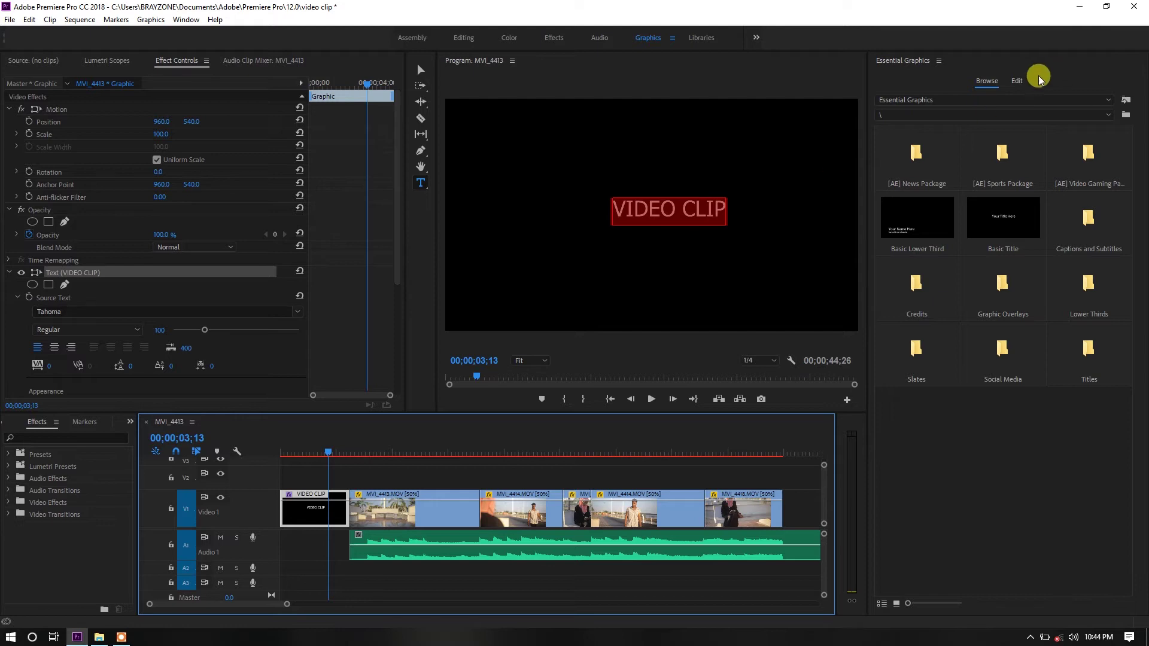
click(1016, 81)
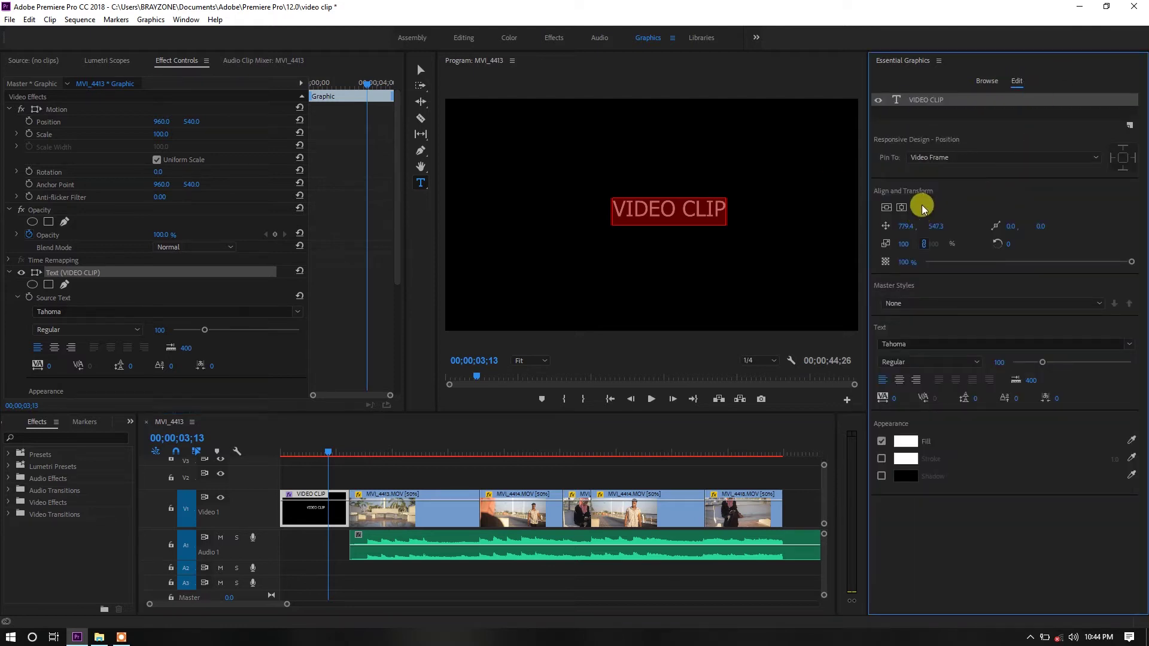
click(886, 208)
click(902, 208)
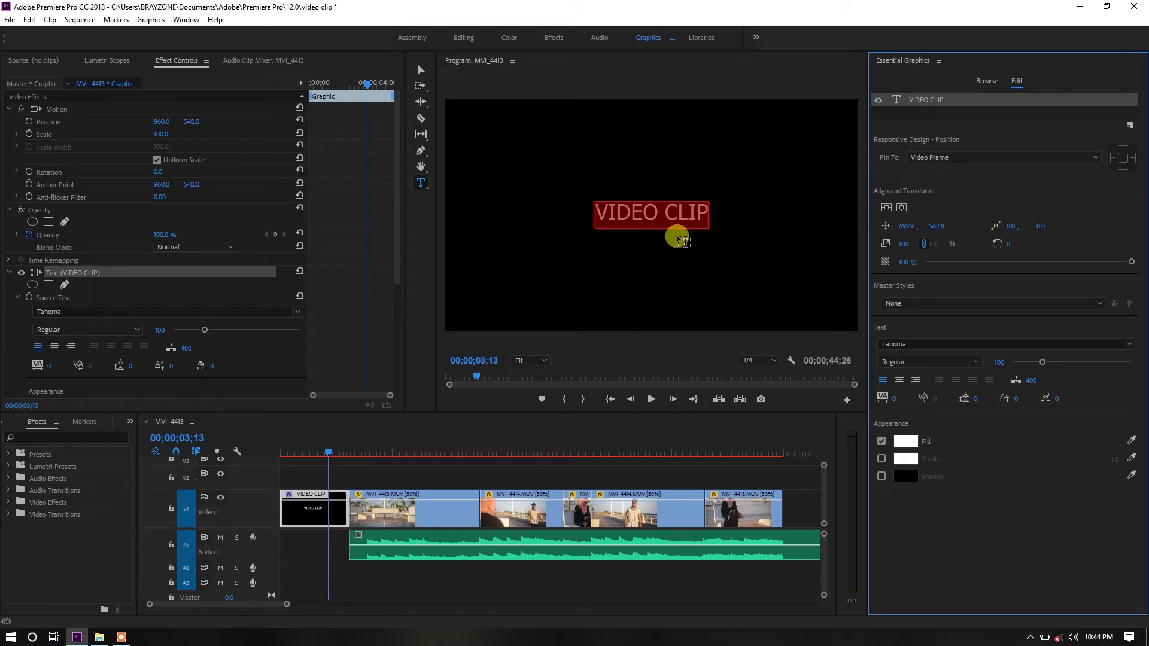
click(924, 344)
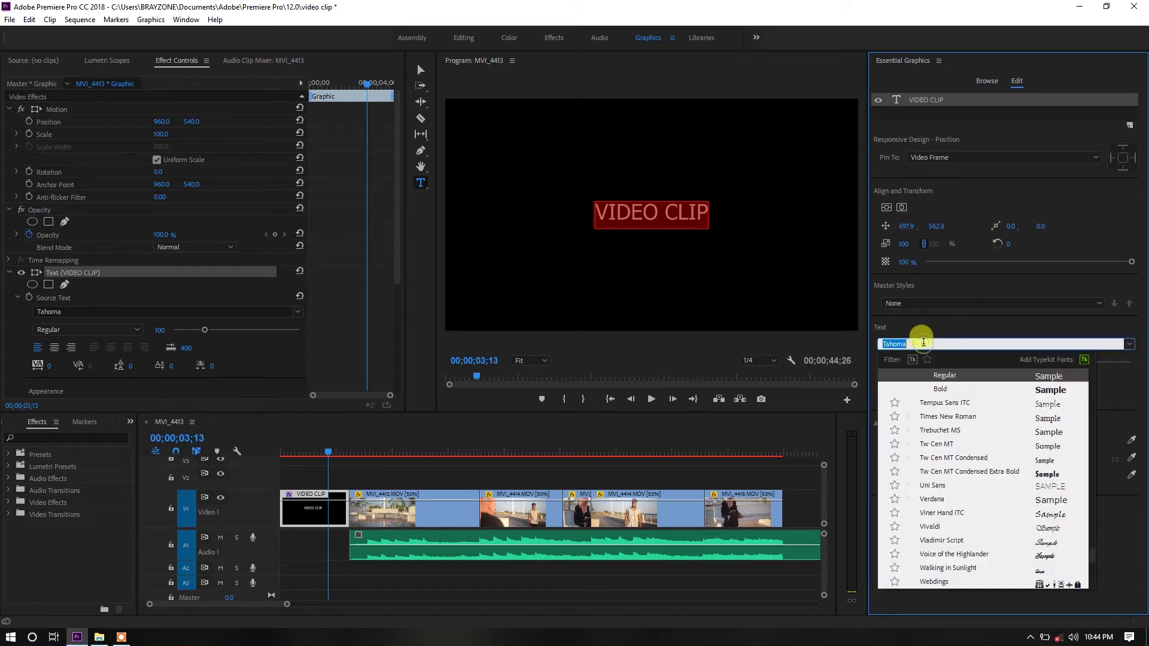
click(946, 417)
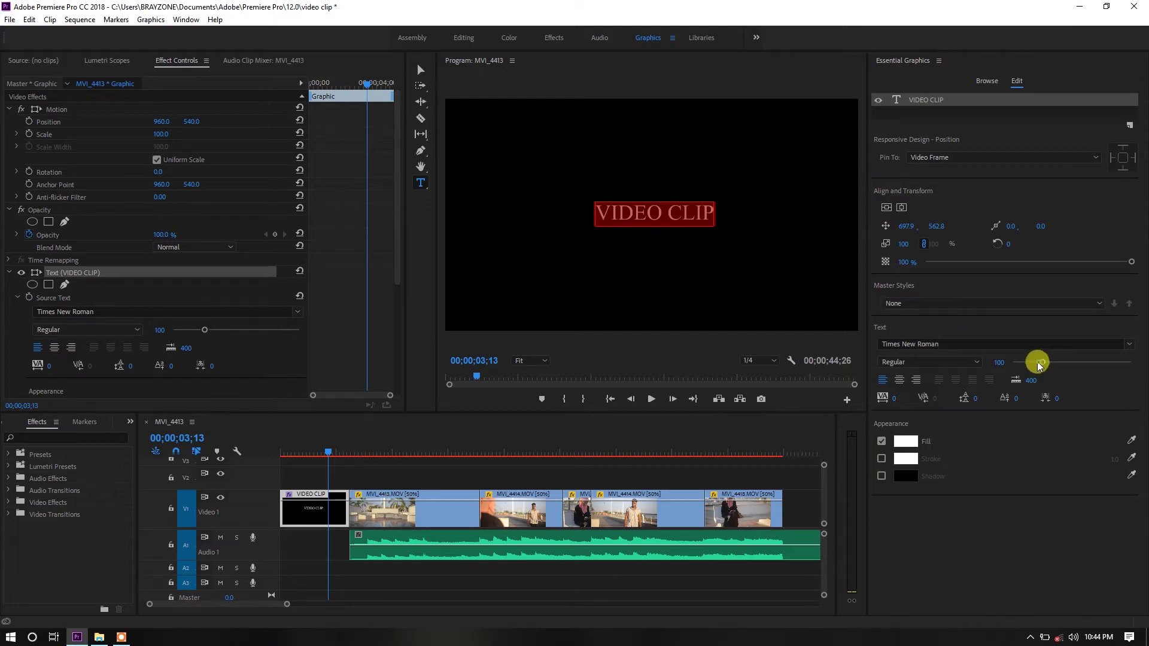
drag(1038, 363, 1041, 363)
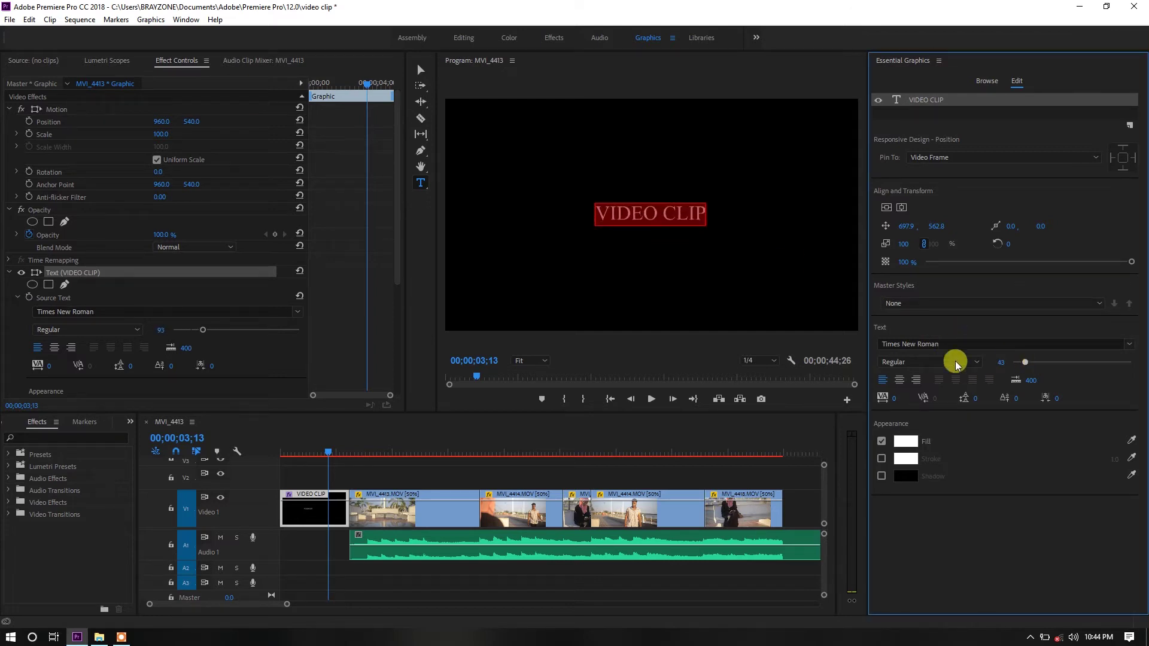
click(900, 381)
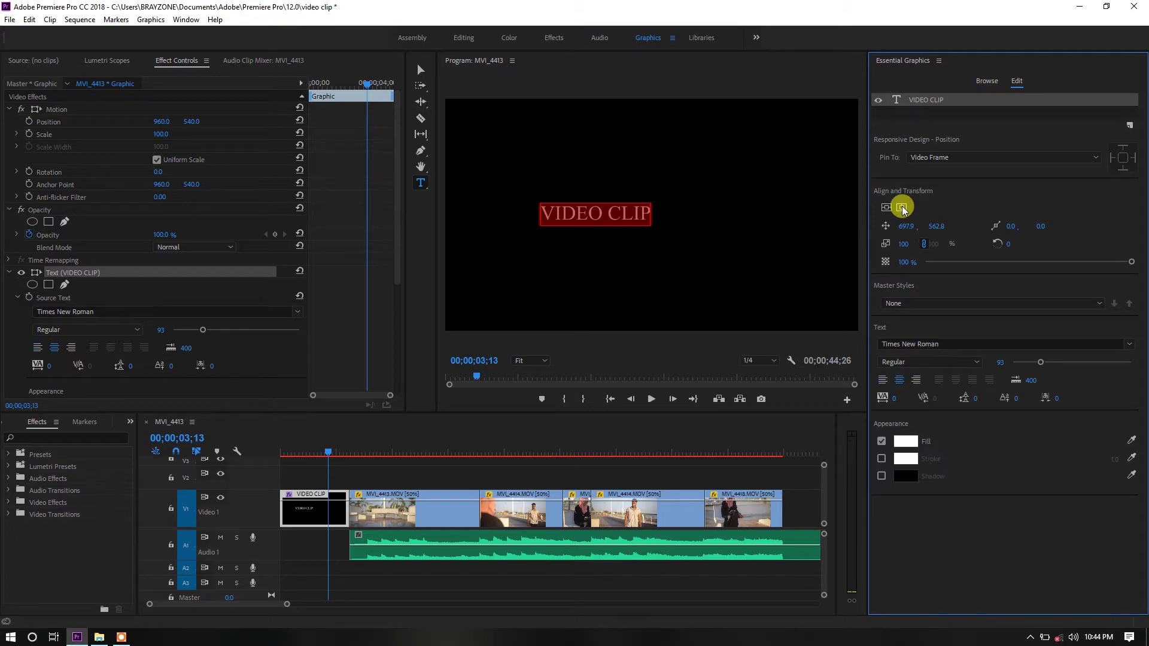
click(887, 208)
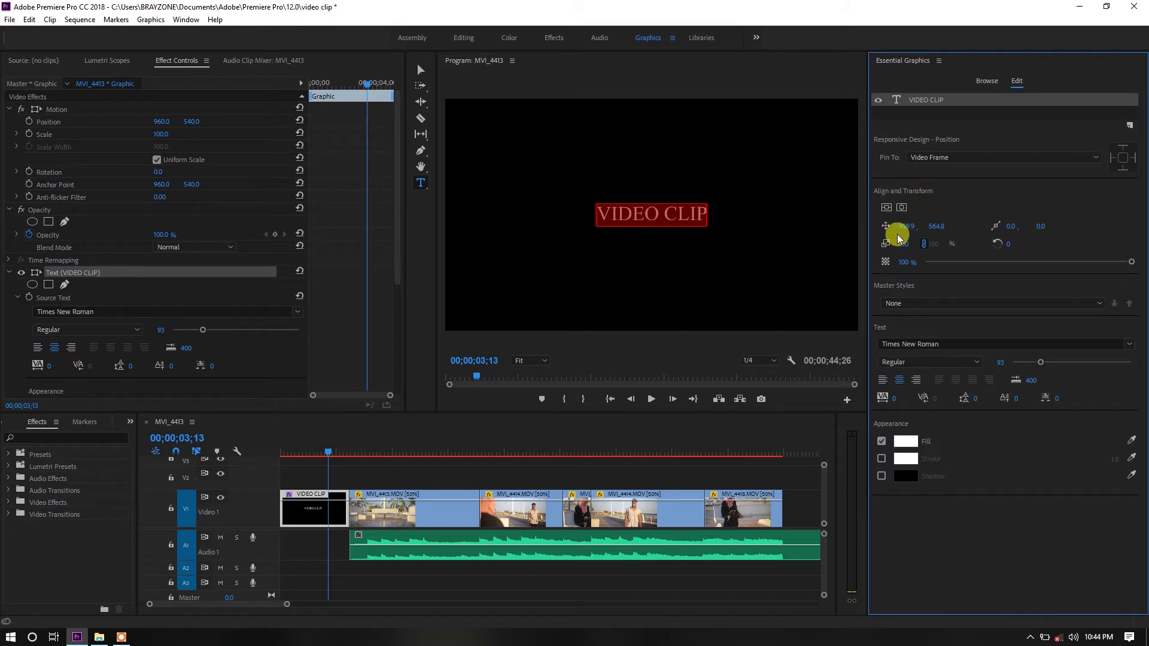
click(900, 443)
Step: Give the VIDEO CLIP title a dark red fill
drag(569, 304, 575, 344)
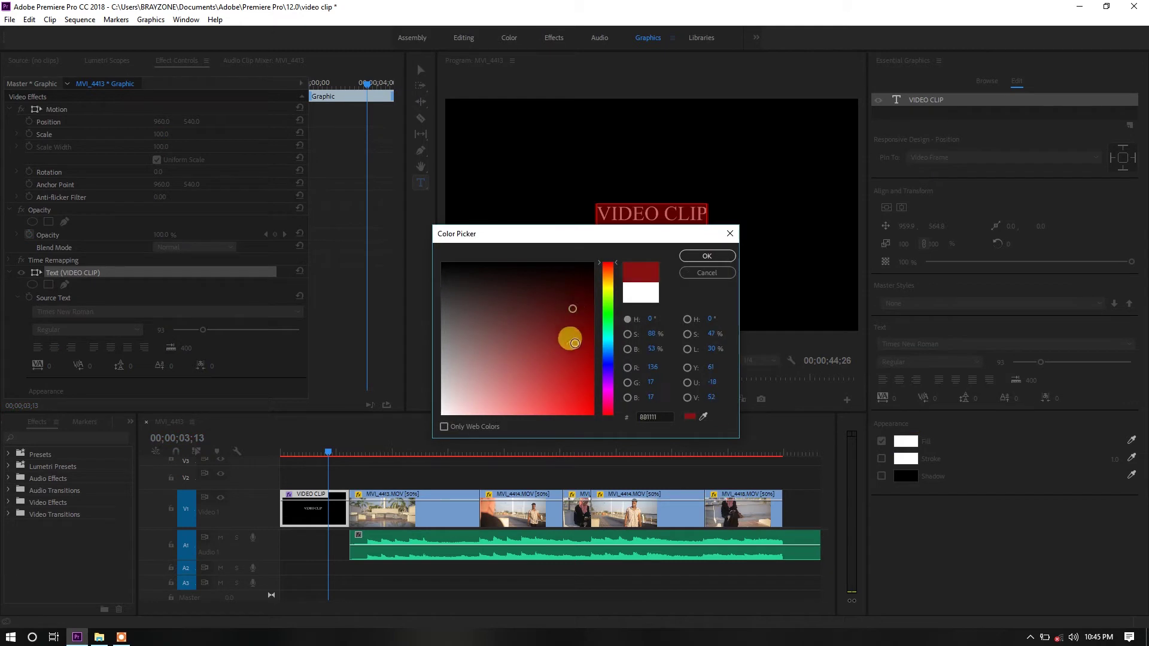
click(699, 256)
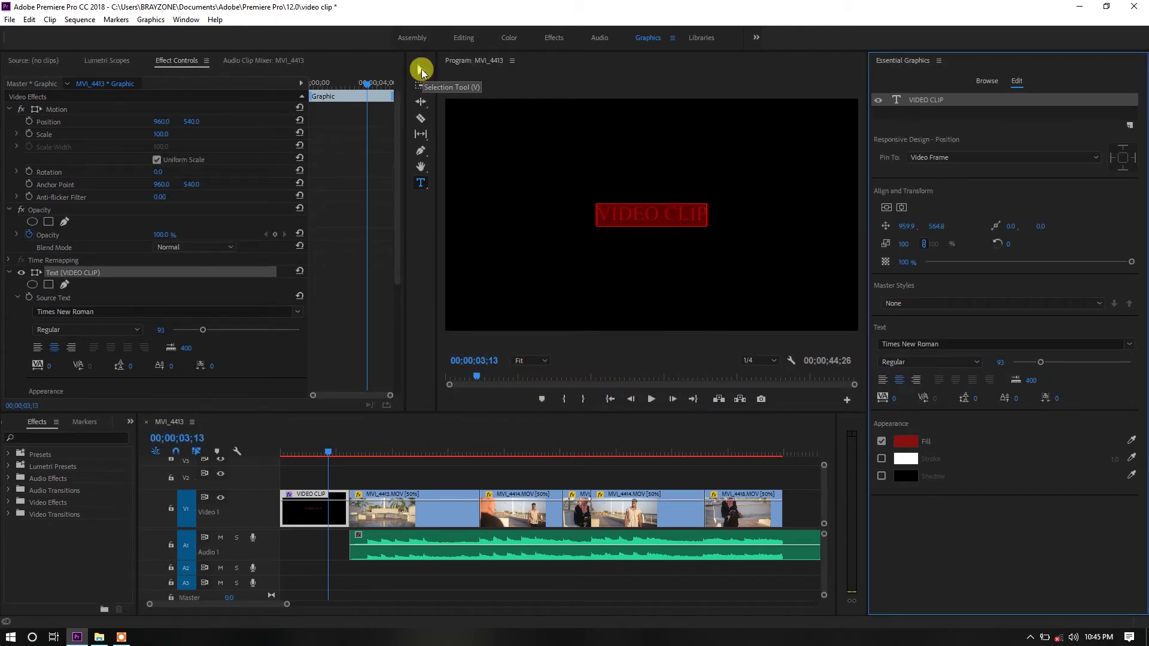
click(422, 71)
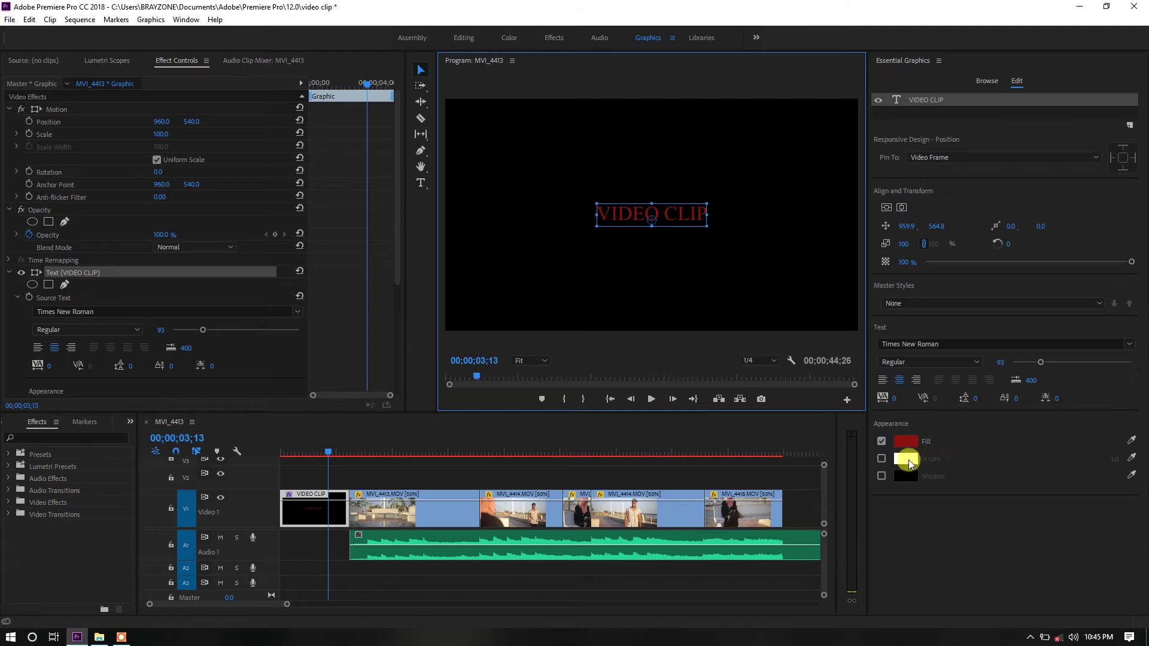
Step: Try a dark green outline stroke, then remove it and enlarge the text to size 117
click(883, 458)
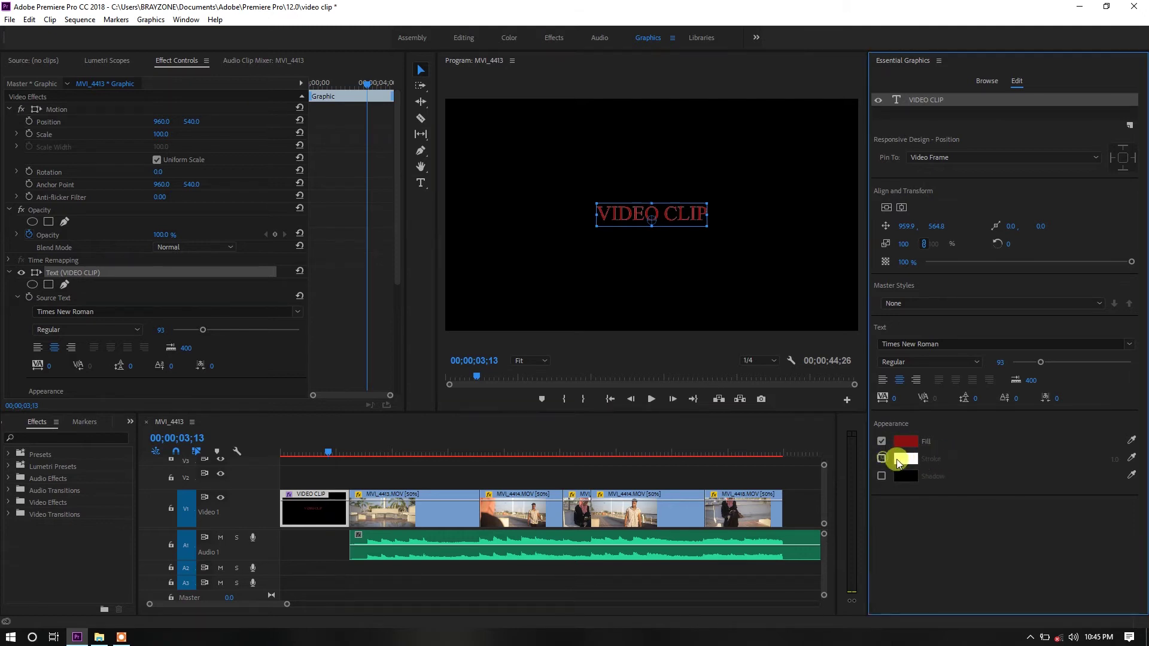
click(903, 459)
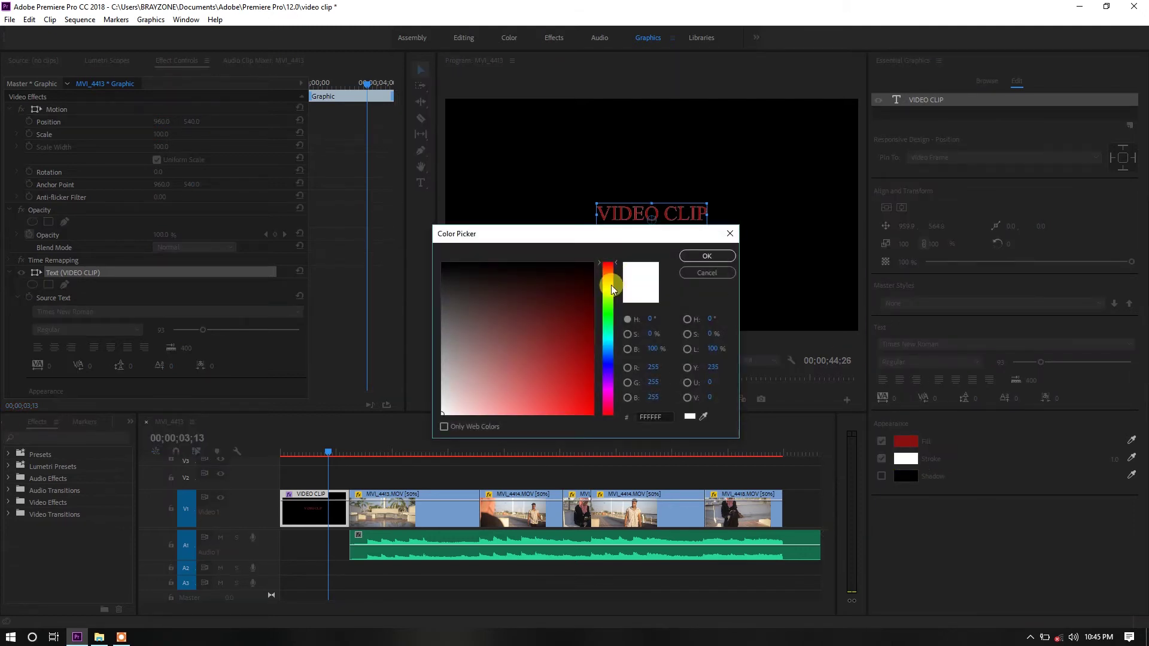
drag(608, 293, 608, 310)
click(592, 309)
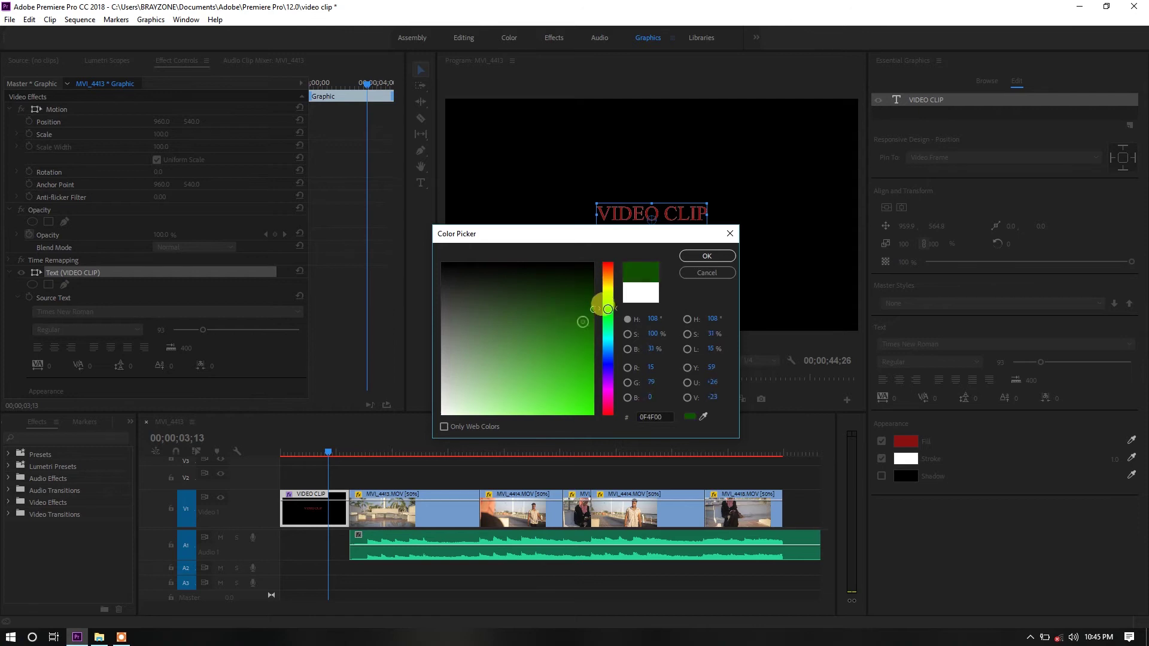
click(702, 263)
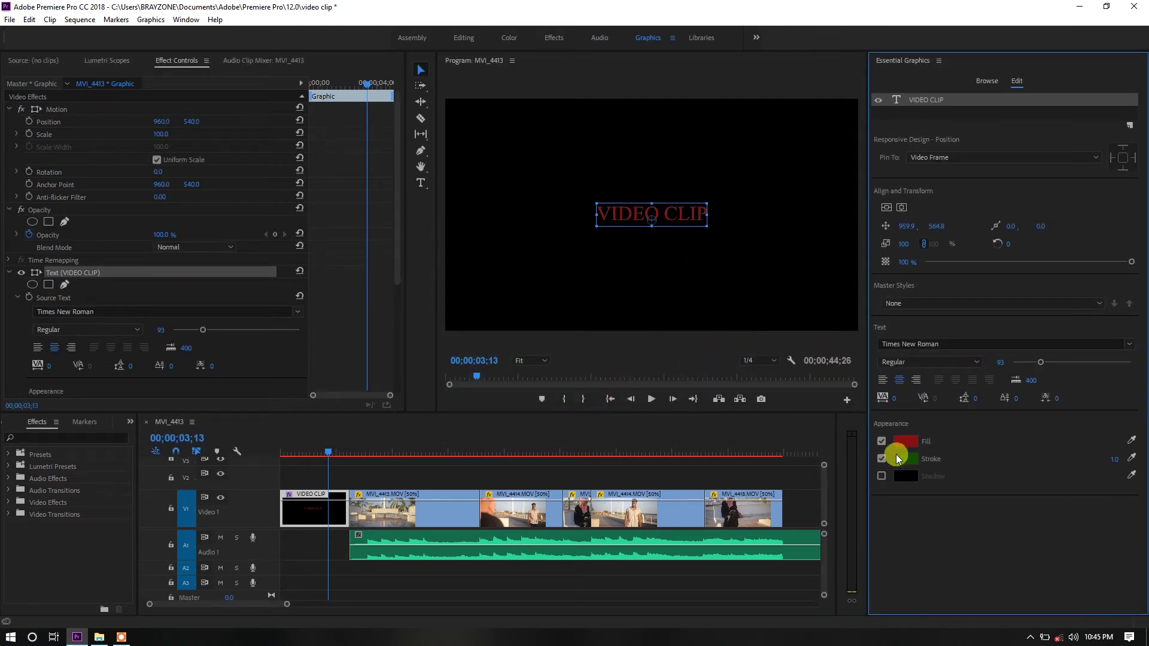
click(882, 459)
drag(1041, 362, 1047, 363)
click(321, 516)
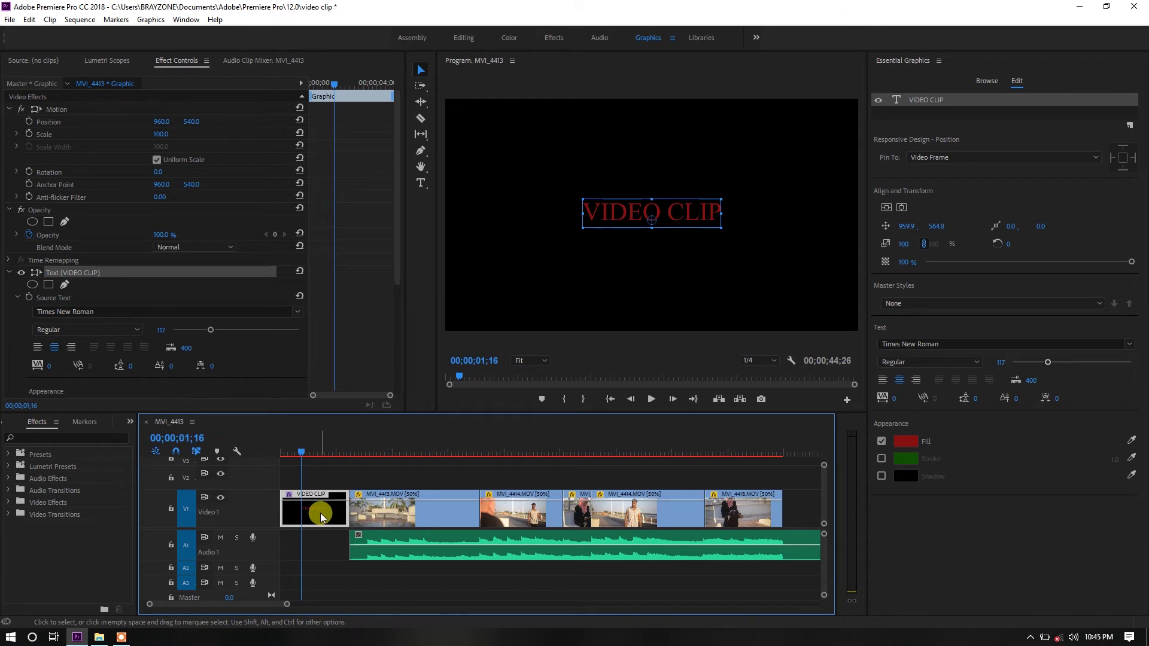
Step: Copy the title clip, lock V1, paste a copy onto V2, then delete that paste
right_click(318, 513)
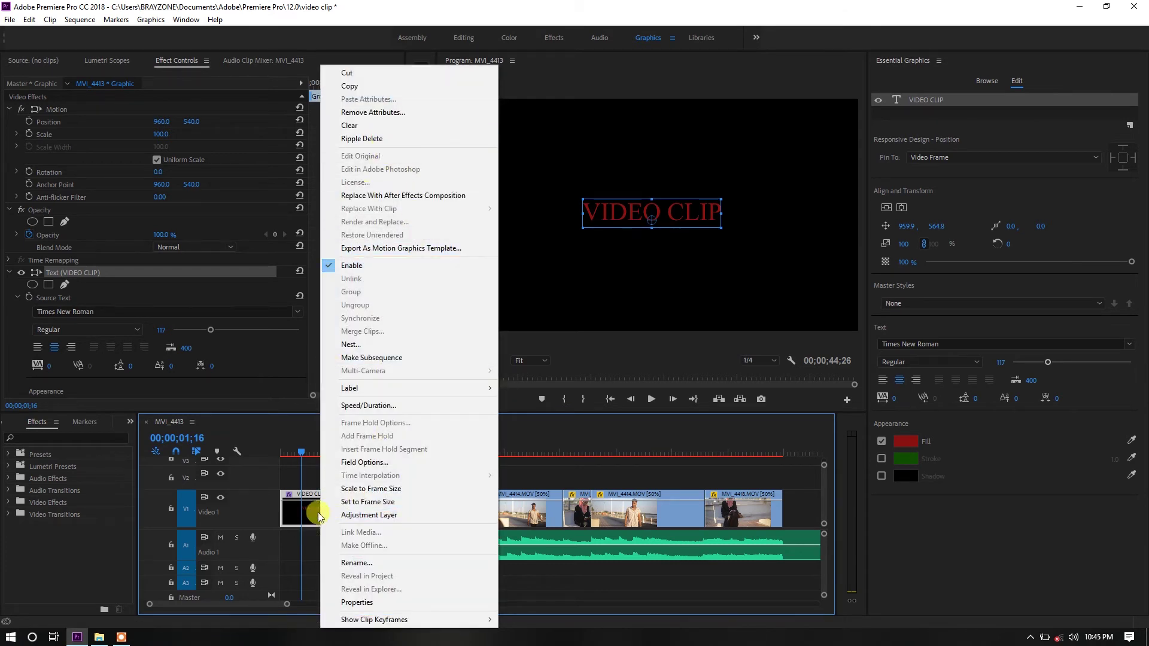
click(362, 86)
click(411, 500)
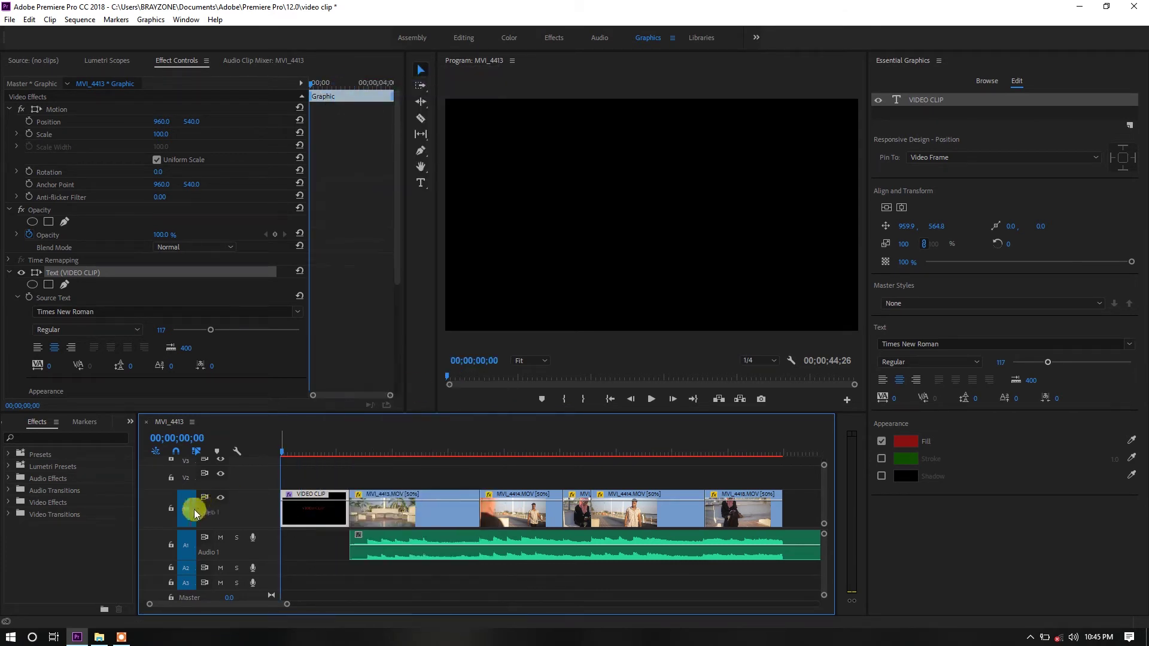
click(171, 508)
click(301, 515)
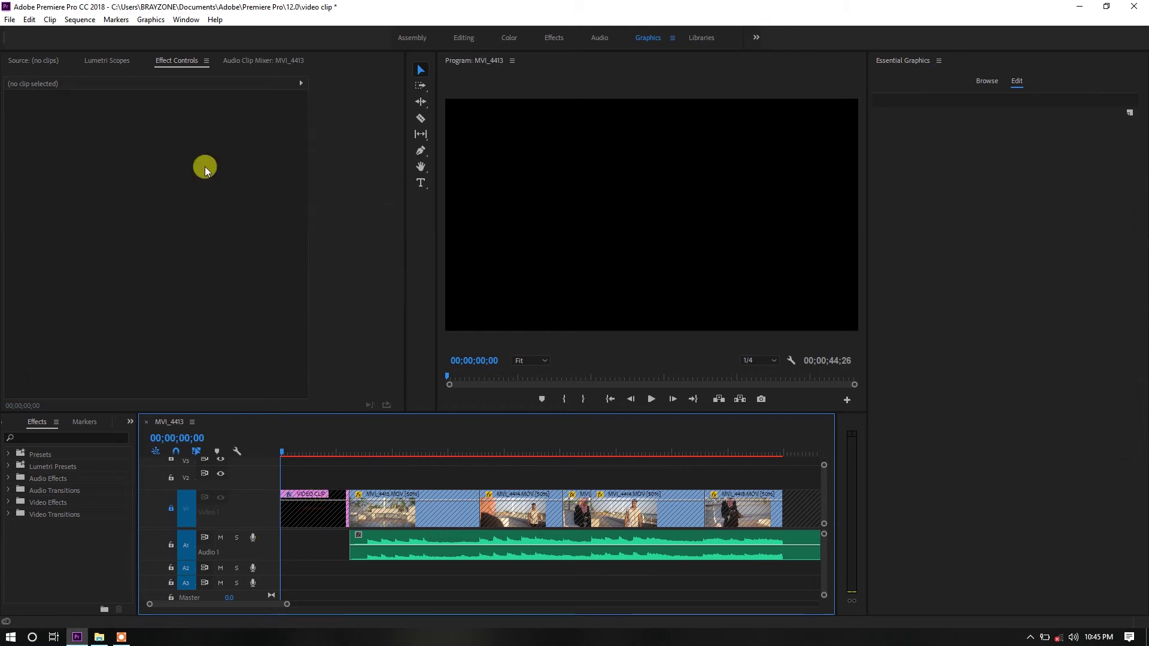
click(29, 20)
click(51, 84)
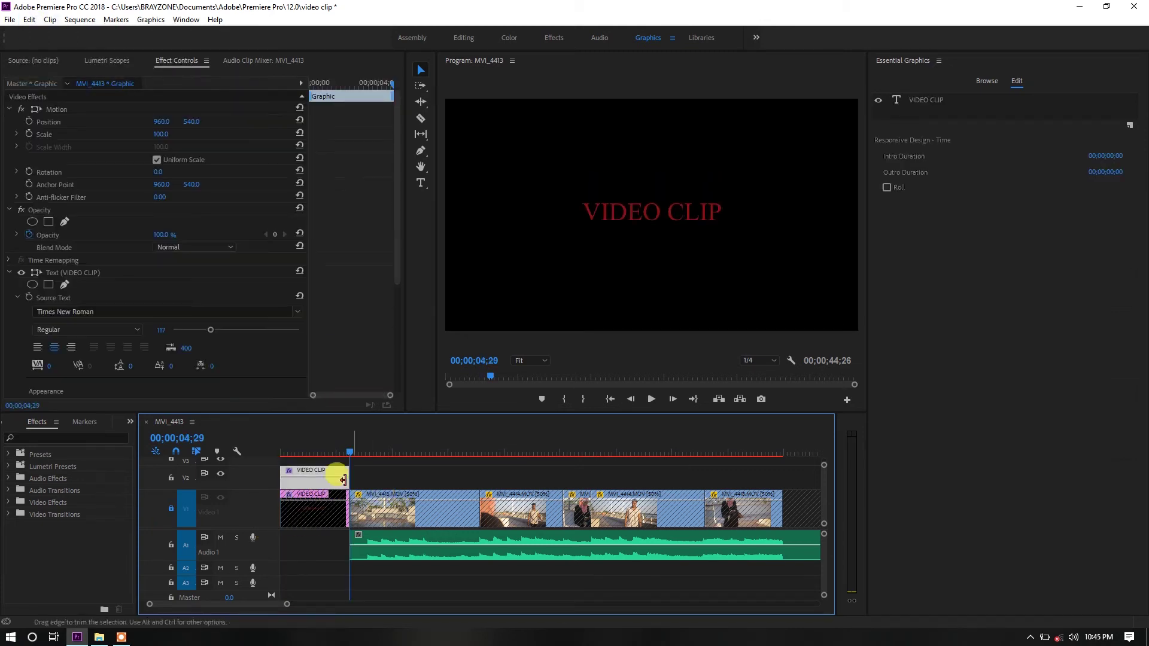
click(302, 453)
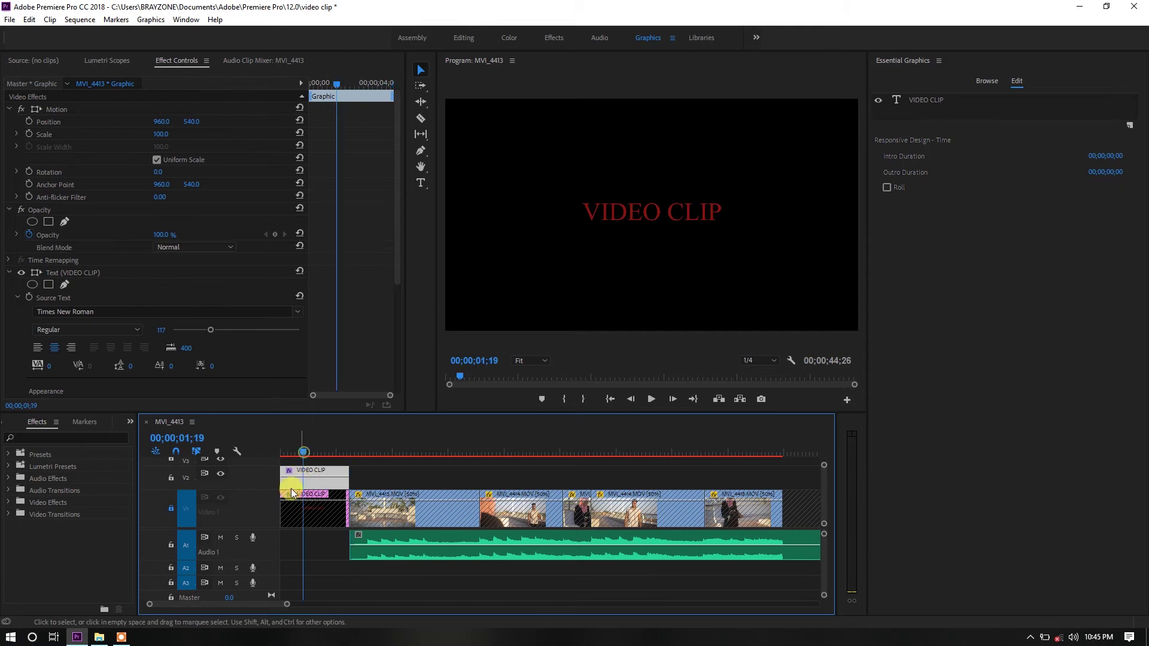
click(170, 502)
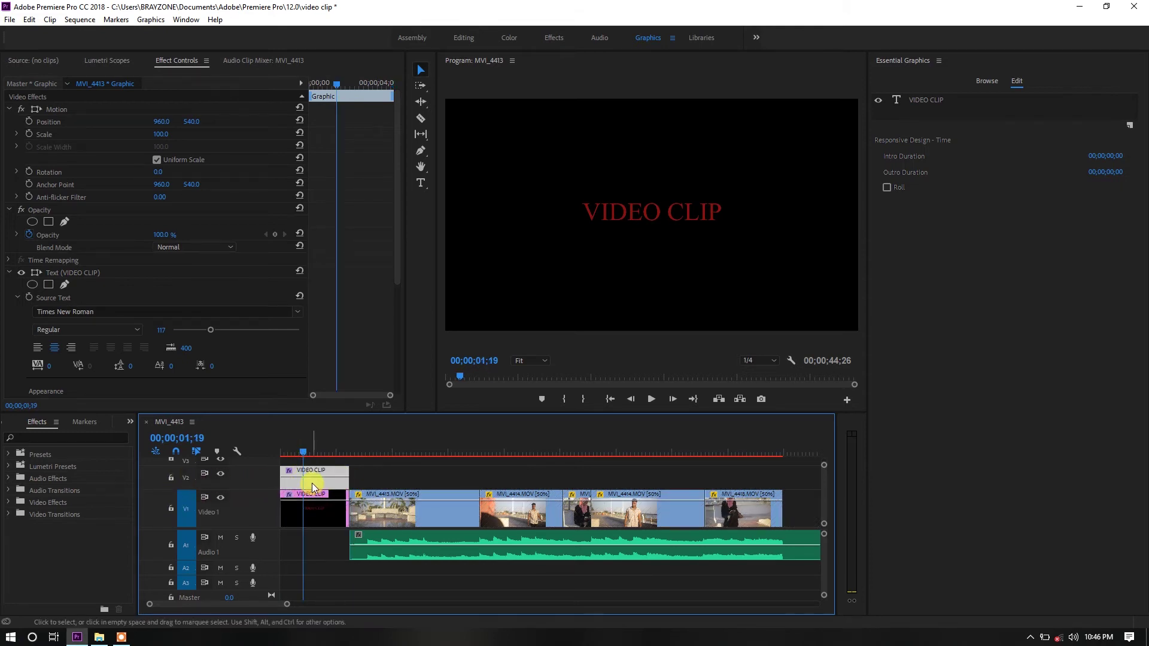
click(170, 509)
click(171, 509)
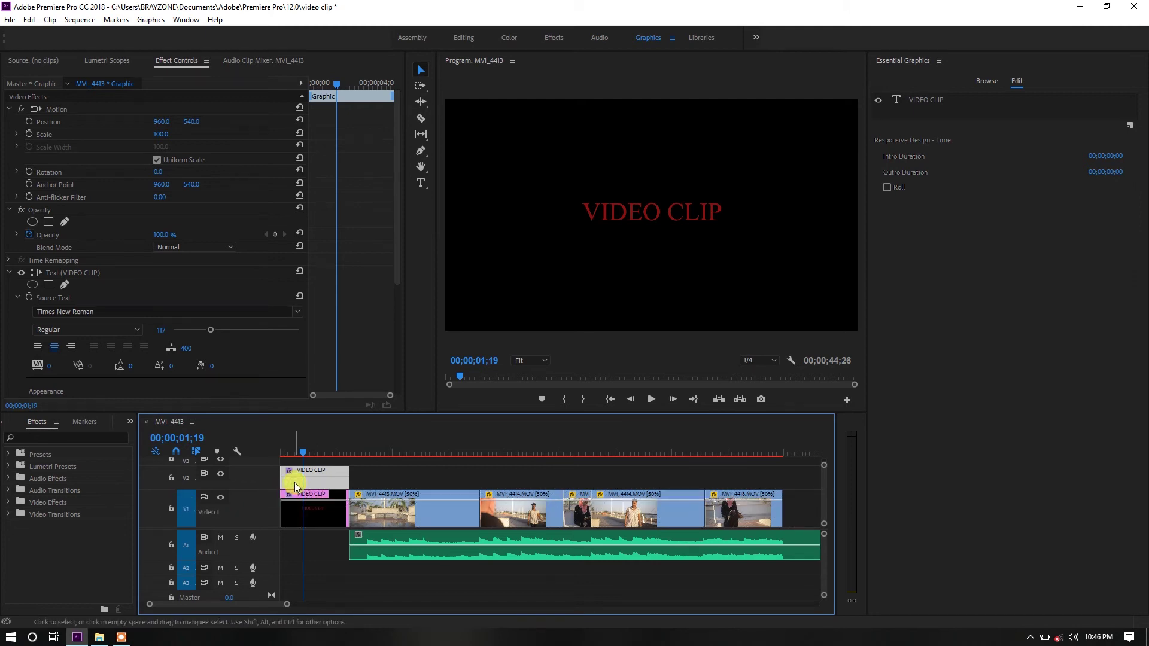
key(Delete)
Step: Paste the title at the 1;24 playhead, then undo the paste that split the footage
click(283, 453)
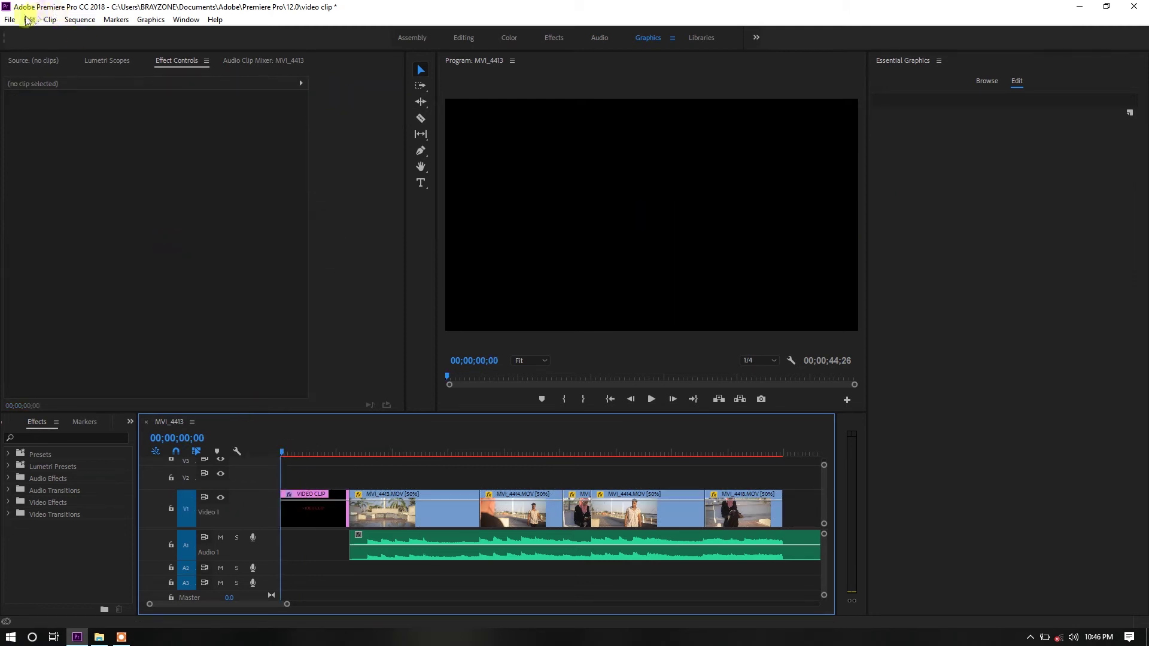
click(305, 453)
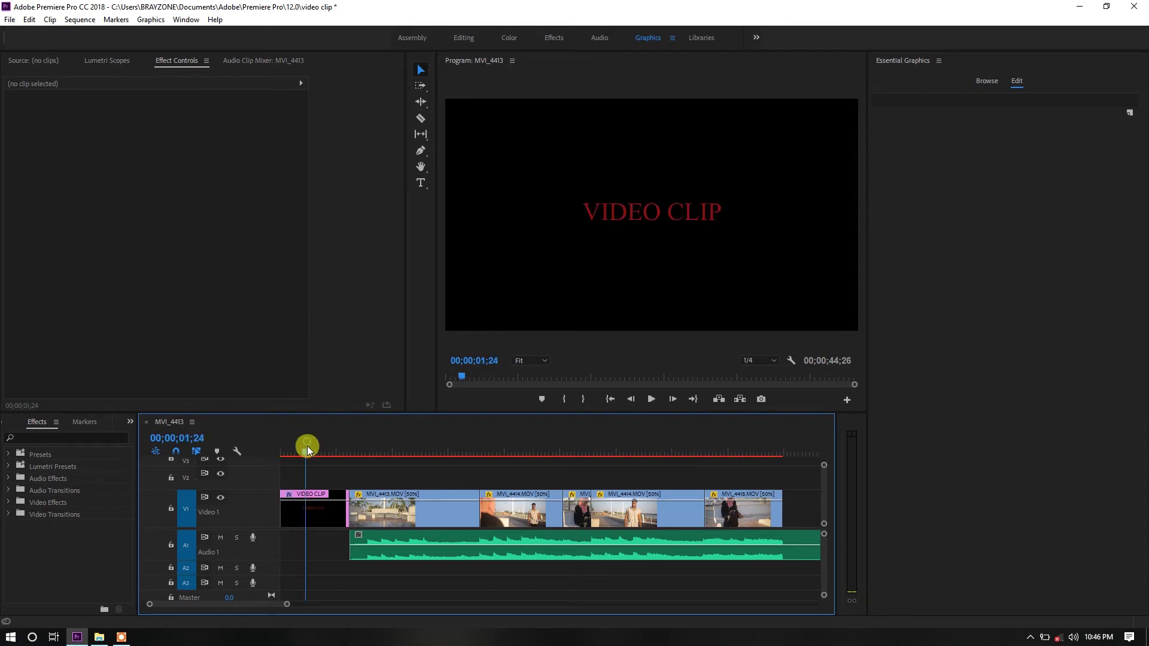
click(29, 19)
click(46, 89)
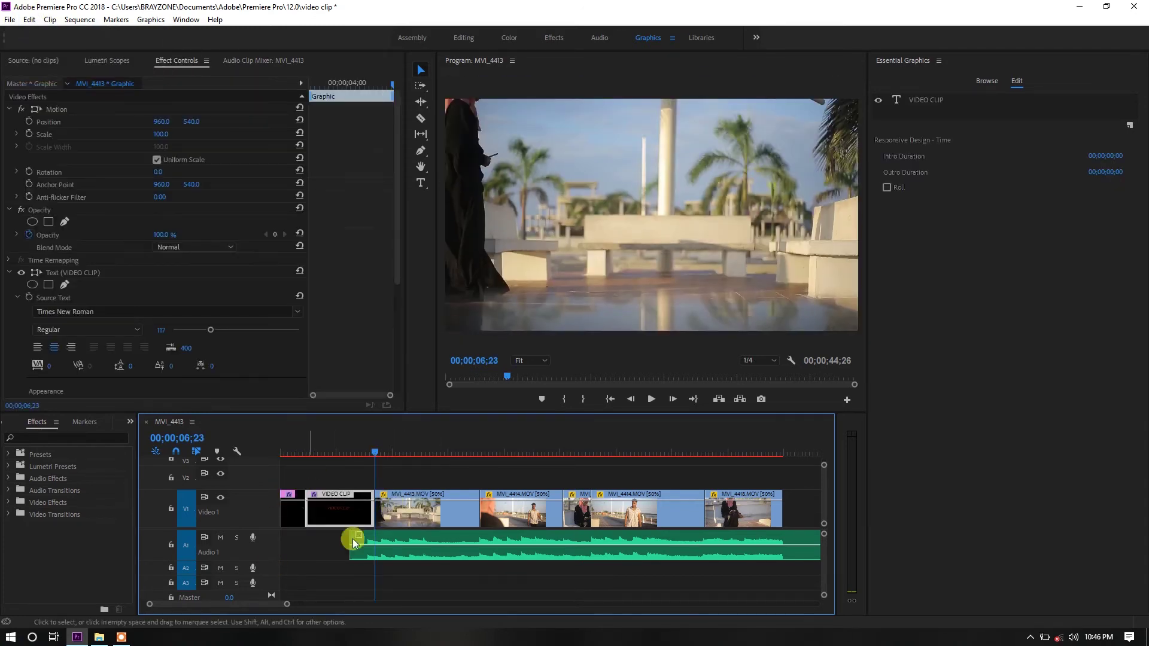
drag(301, 518, 282, 518)
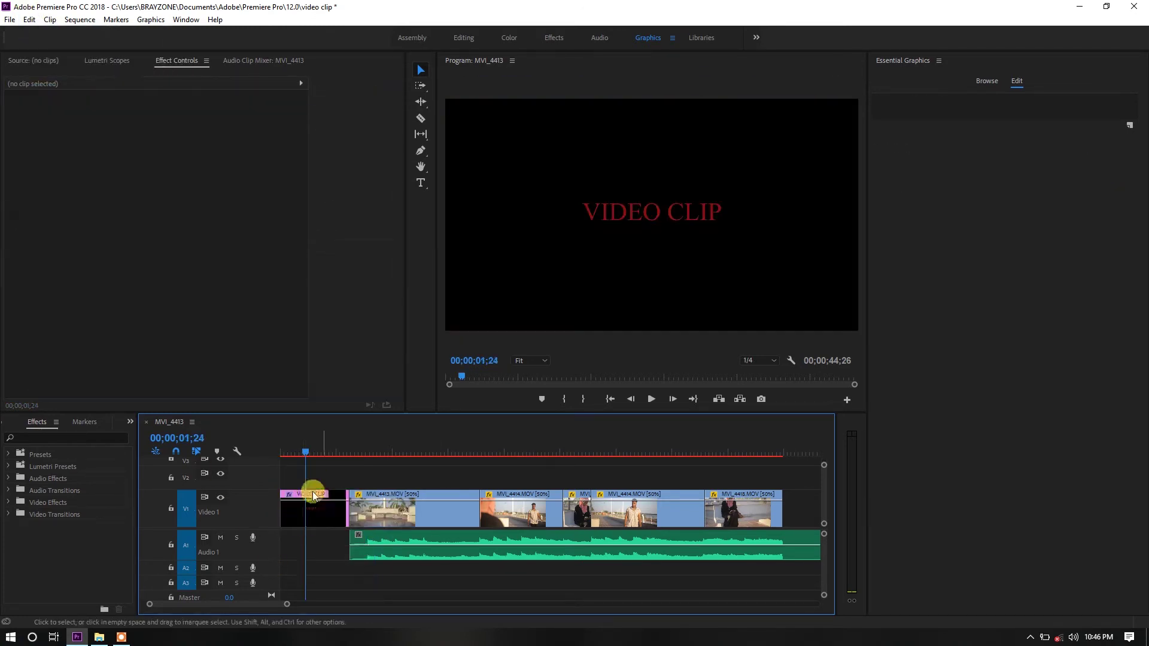
click(170, 508)
Step: Paste the title onto V2, slide it to start at 4;29, and unlock V1
drag(307, 457, 282, 454)
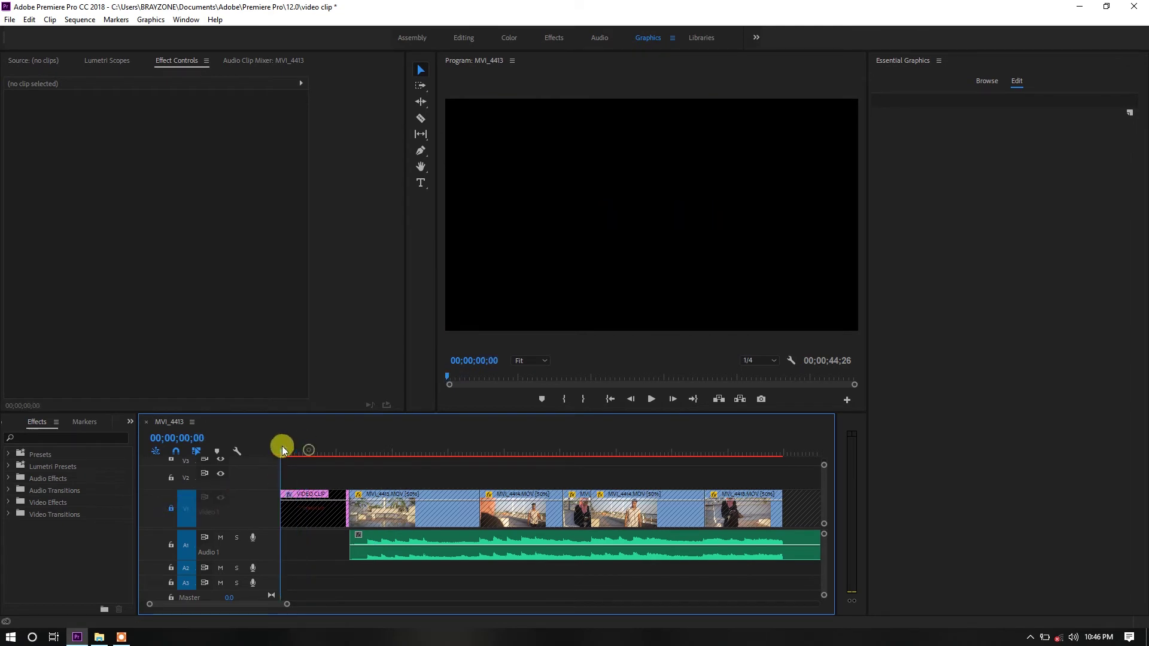
click(29, 19)
click(51, 90)
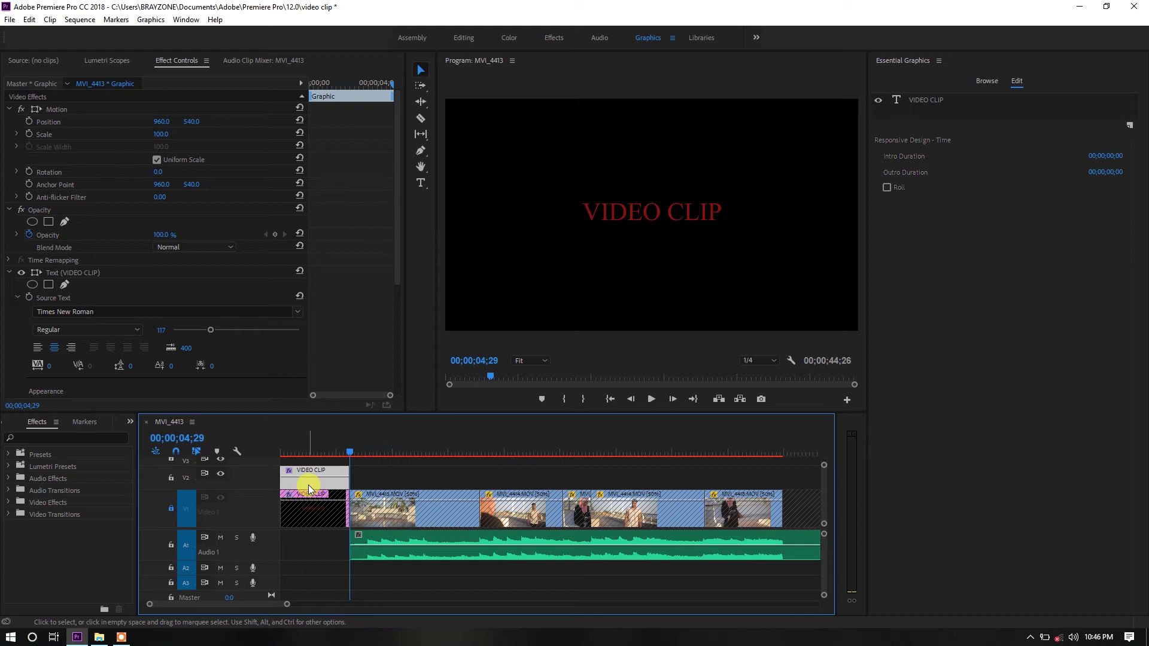
drag(308, 486, 382, 492)
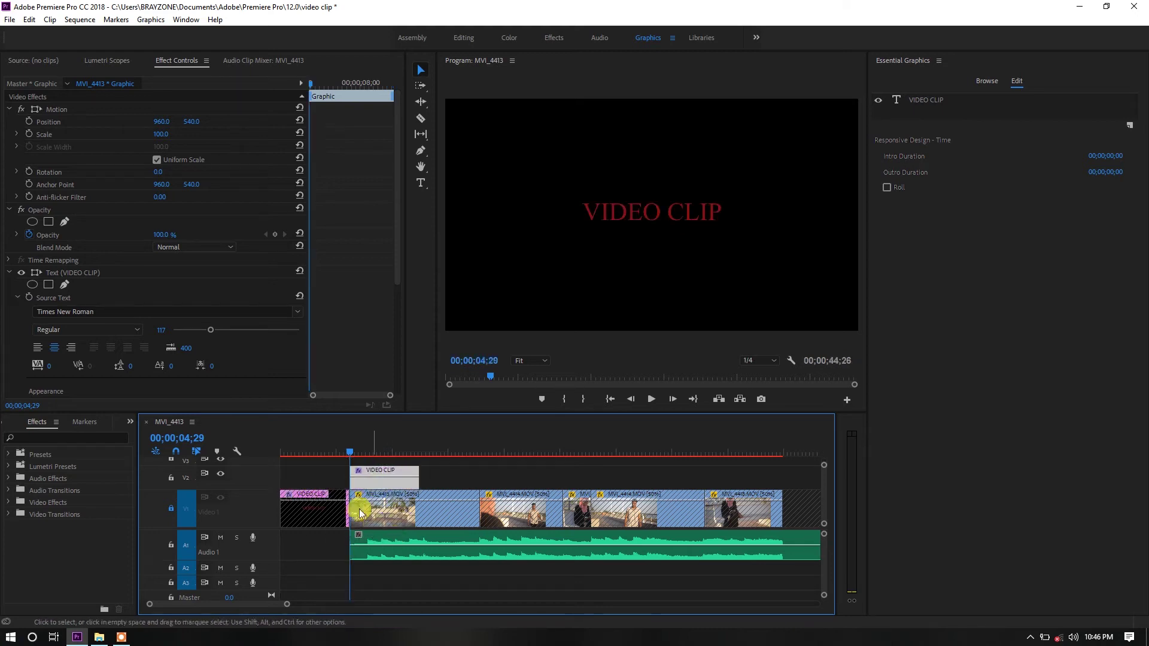
click(171, 509)
click(376, 453)
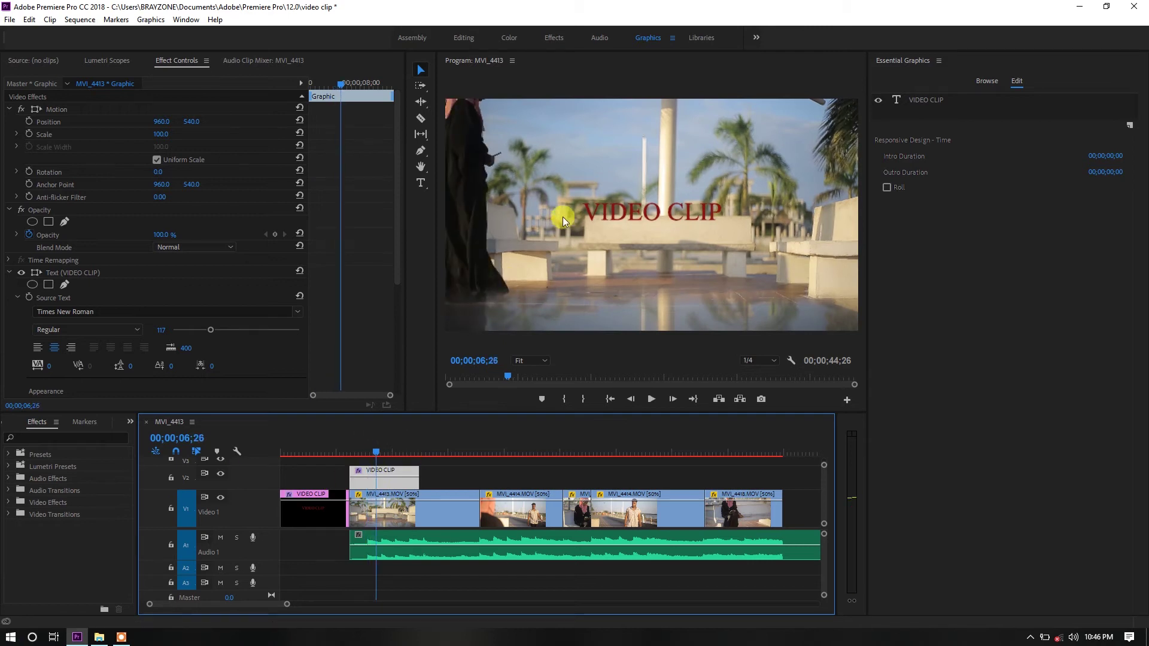
Step: Drag Cube Spin from Video Transitions > 3D Motion onto the V1 title's start
click(464, 38)
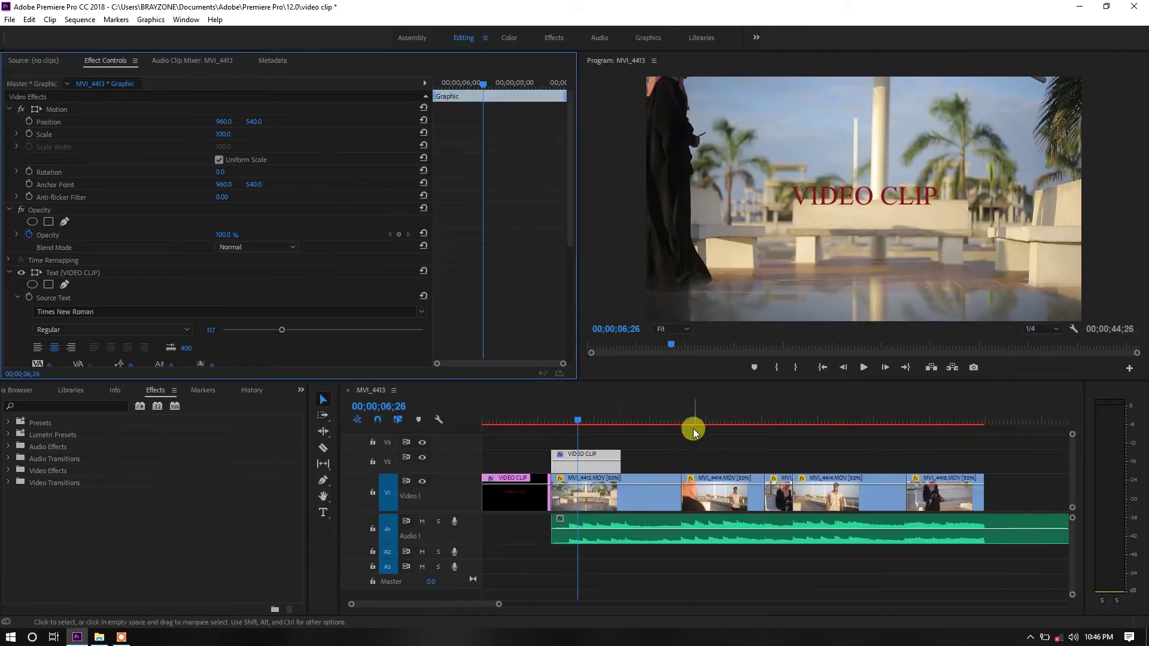
mouse_move(572, 419)
mouse_down()
mouse_move(477, 422)
mouse_move(504, 421)
mouse_up()
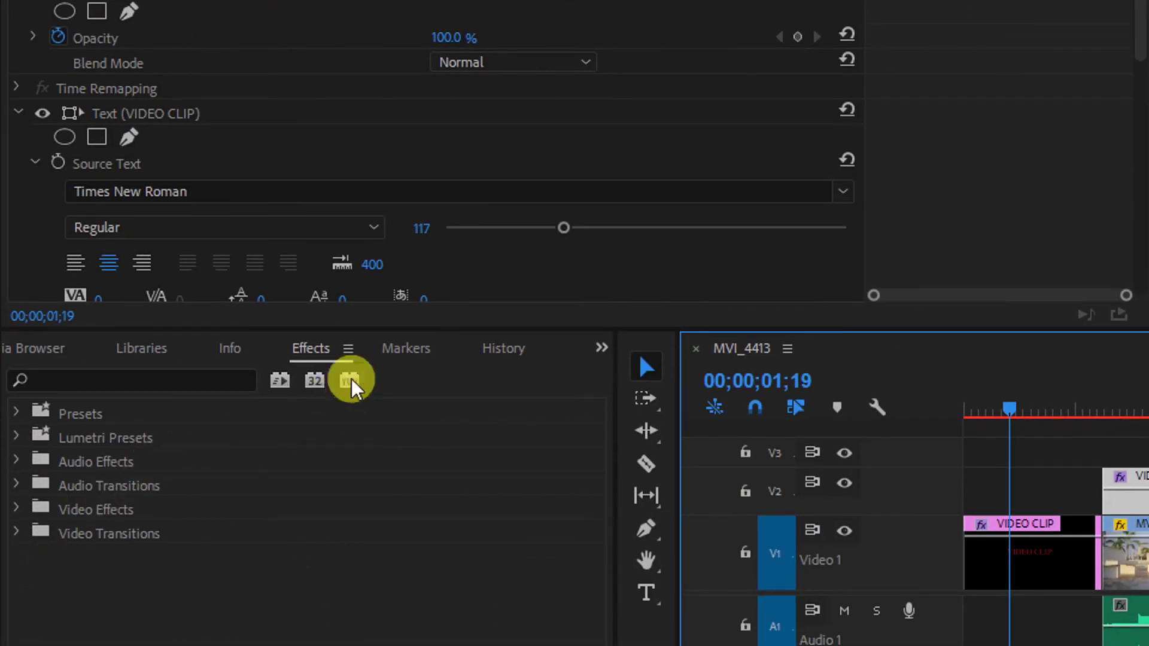
click(601, 348)
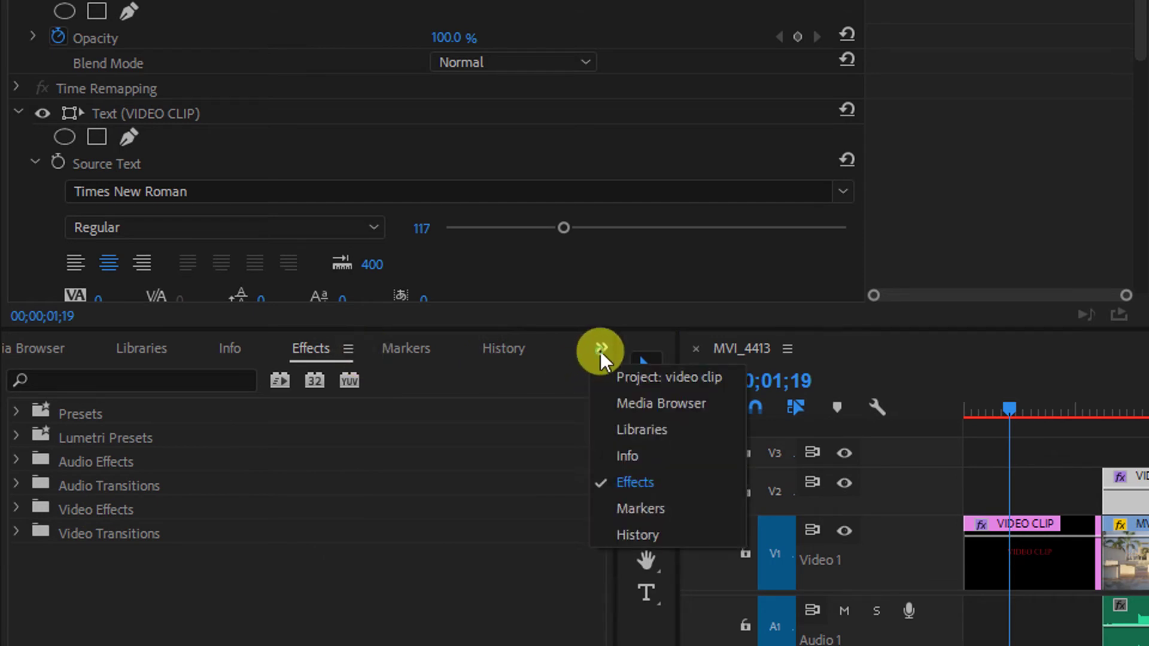
click(641, 479)
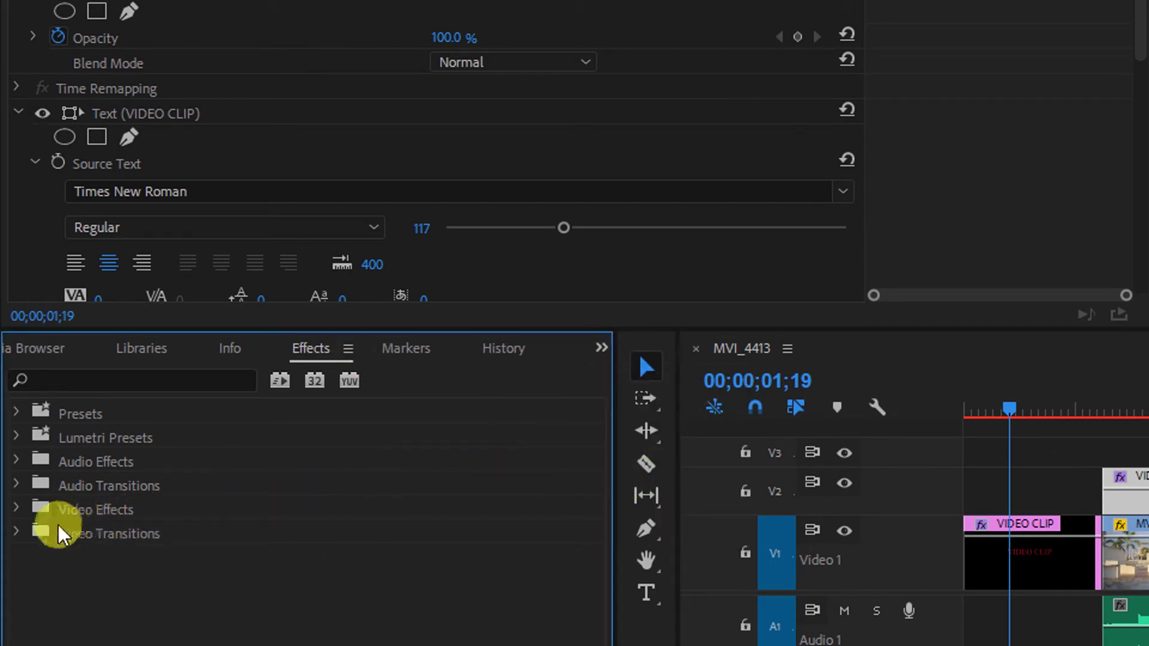
click(19, 534)
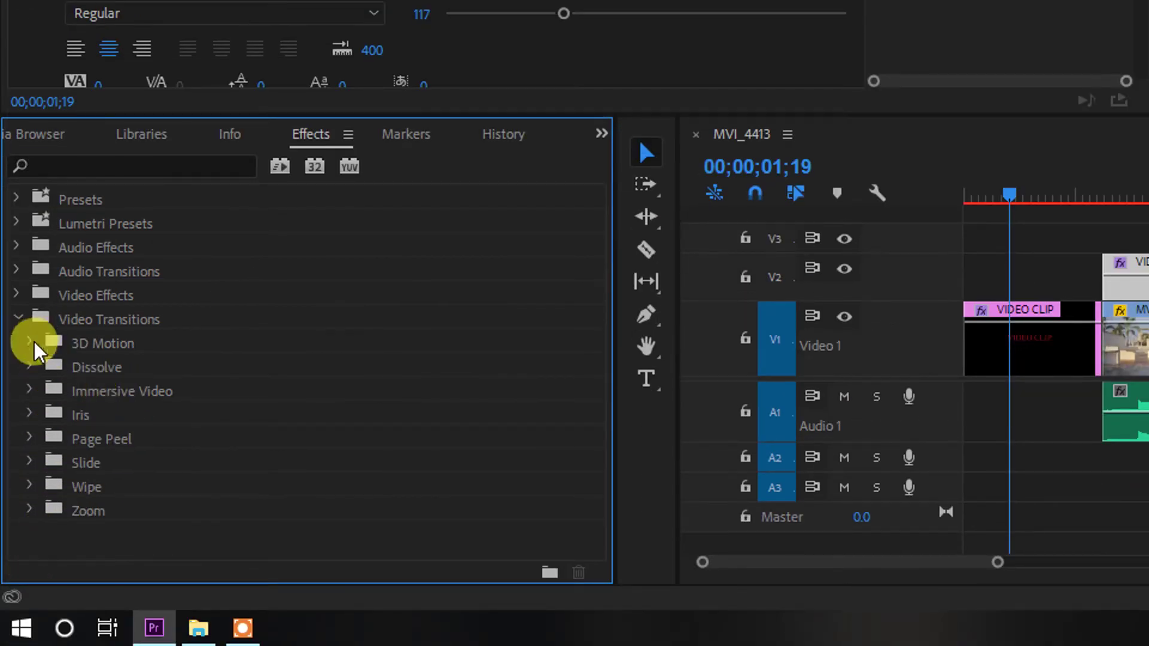
click(29, 343)
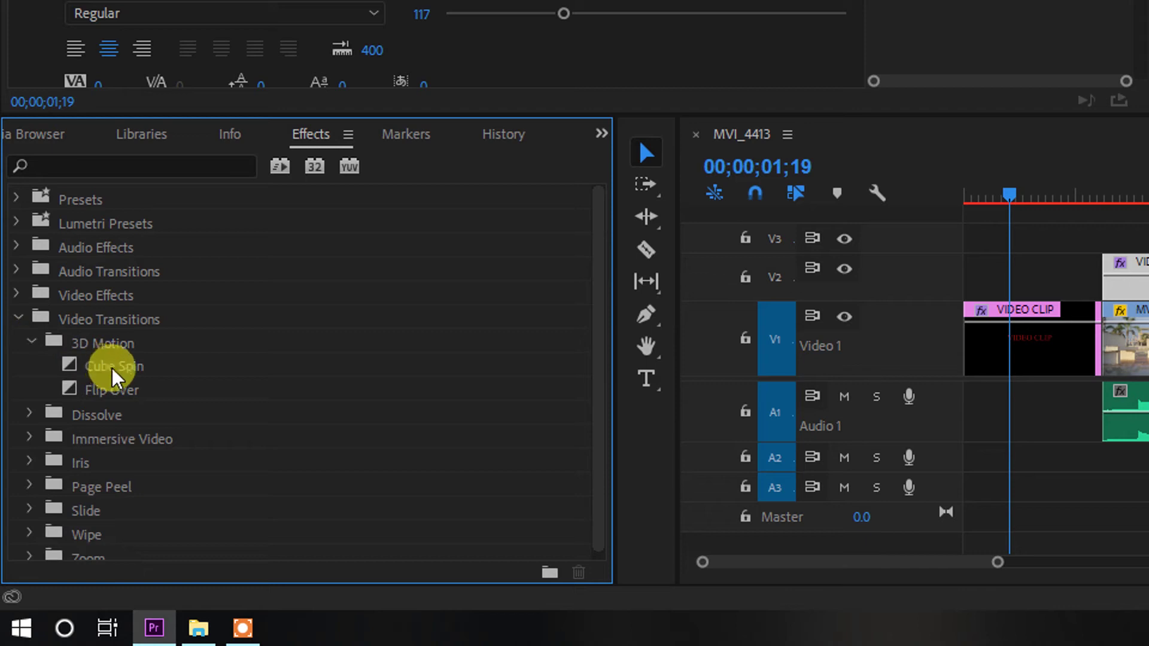
mouse_move(112, 369)
mouse_down()
mouse_move(906, 354)
mouse_move(973, 338)
mouse_up()
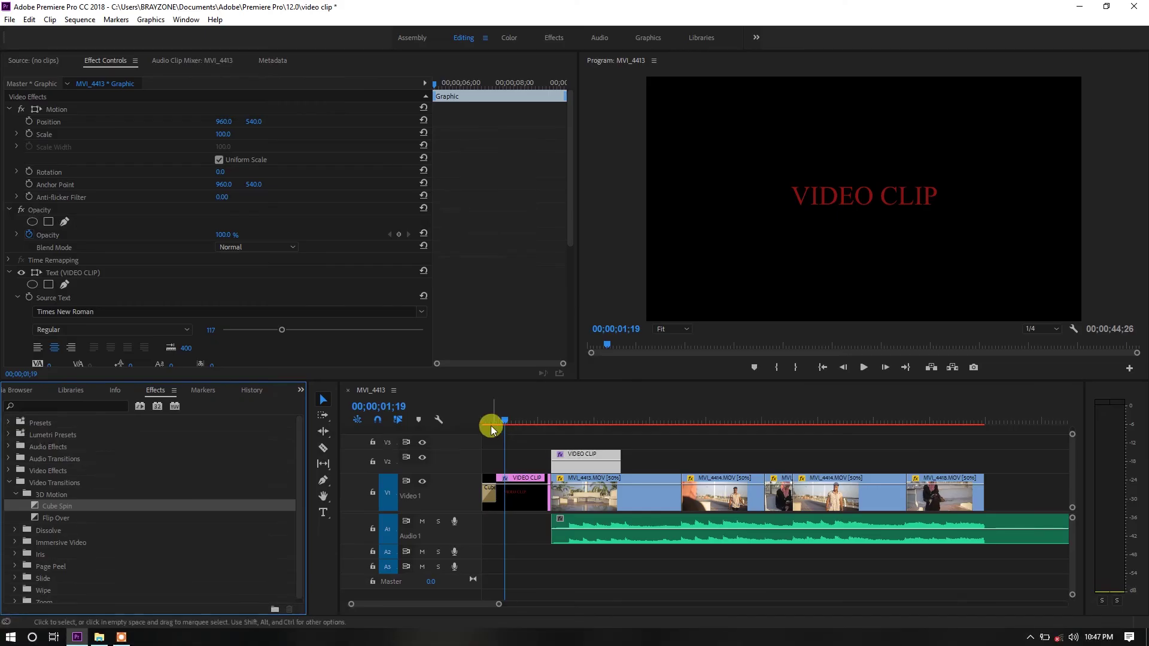
Step: Play back the opening to preview the Cube Spin transition
drag(487, 421, 476, 418)
key(space)
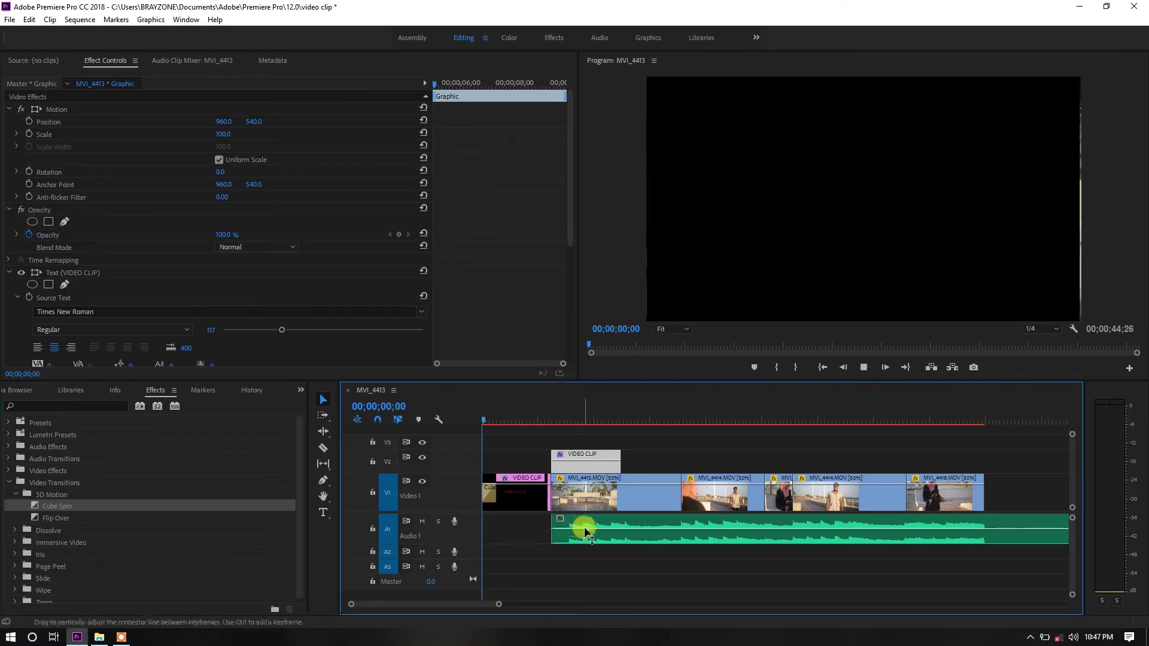
drag(512, 428, 473, 417)
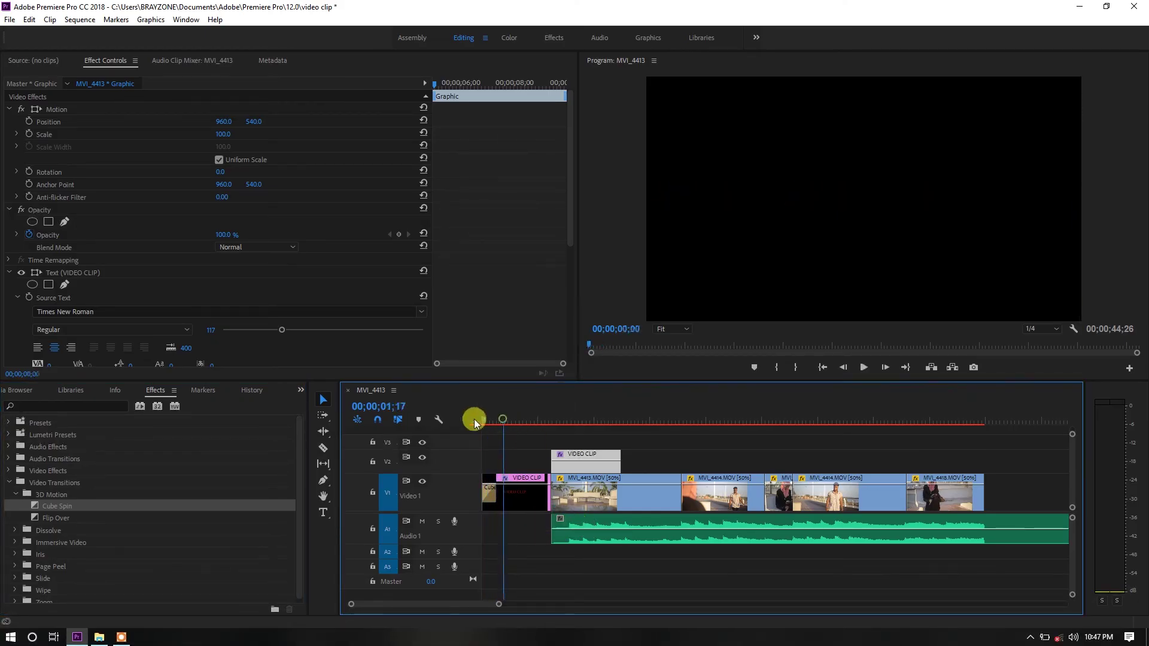
key(space)
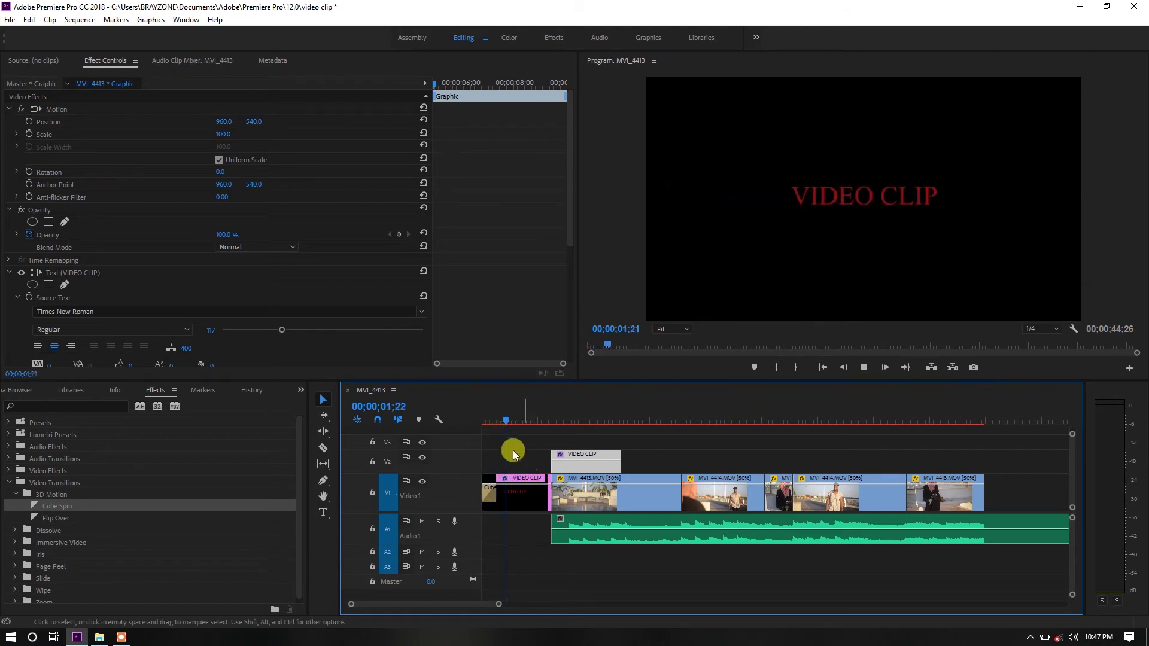
key(space)
key(Home)
Step: Replace the opening transition with Flip Over, then with Cross Dissolve, and preview it
drag(53, 519, 487, 492)
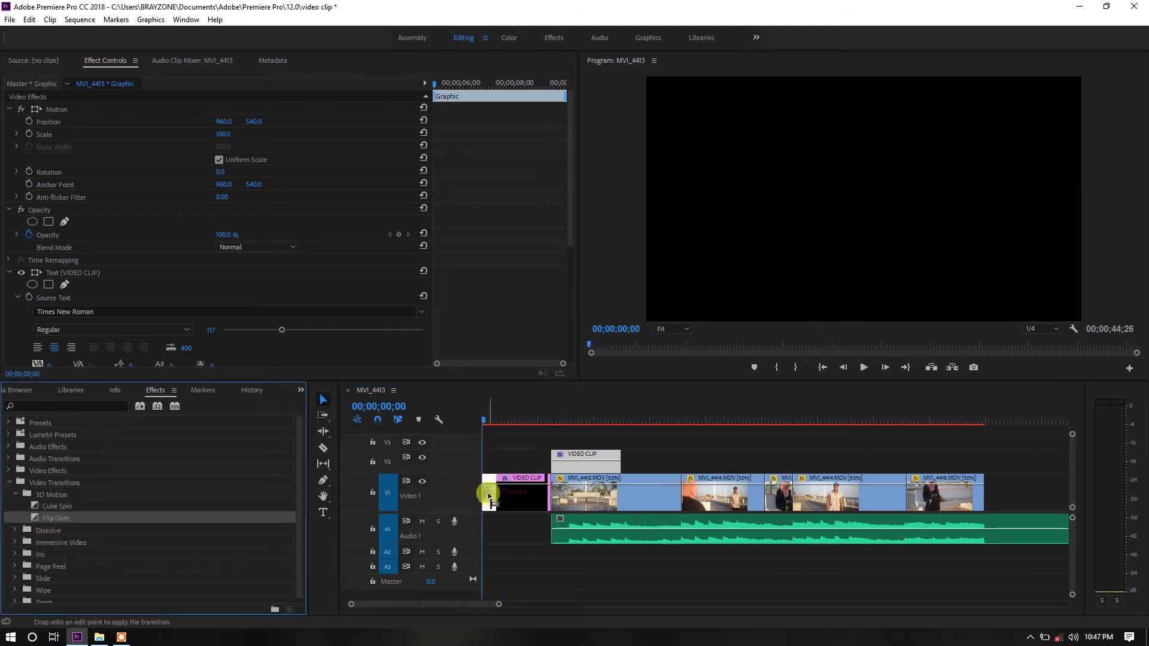
key(space)
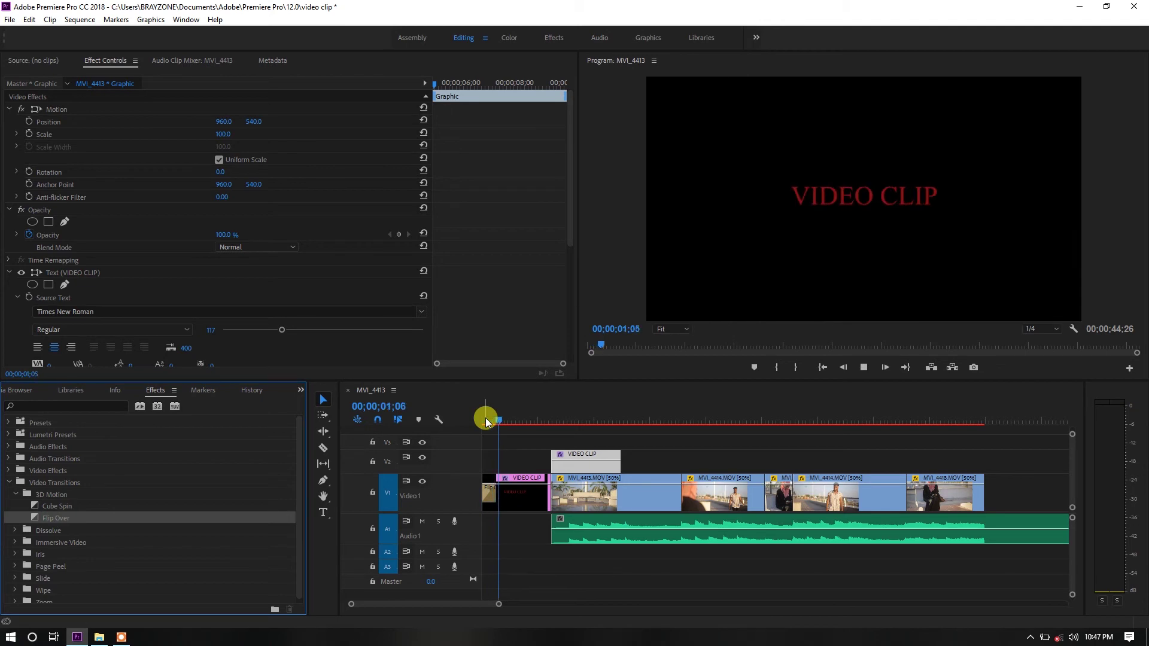
key(space)
click(15, 531)
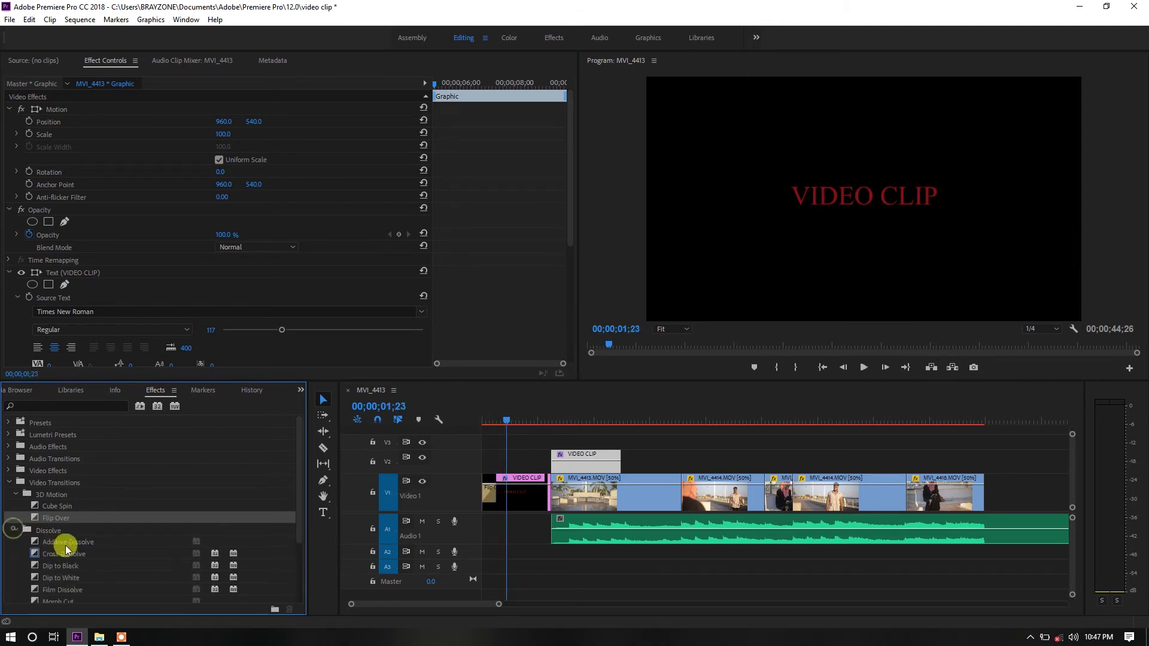
drag(60, 555, 497, 494)
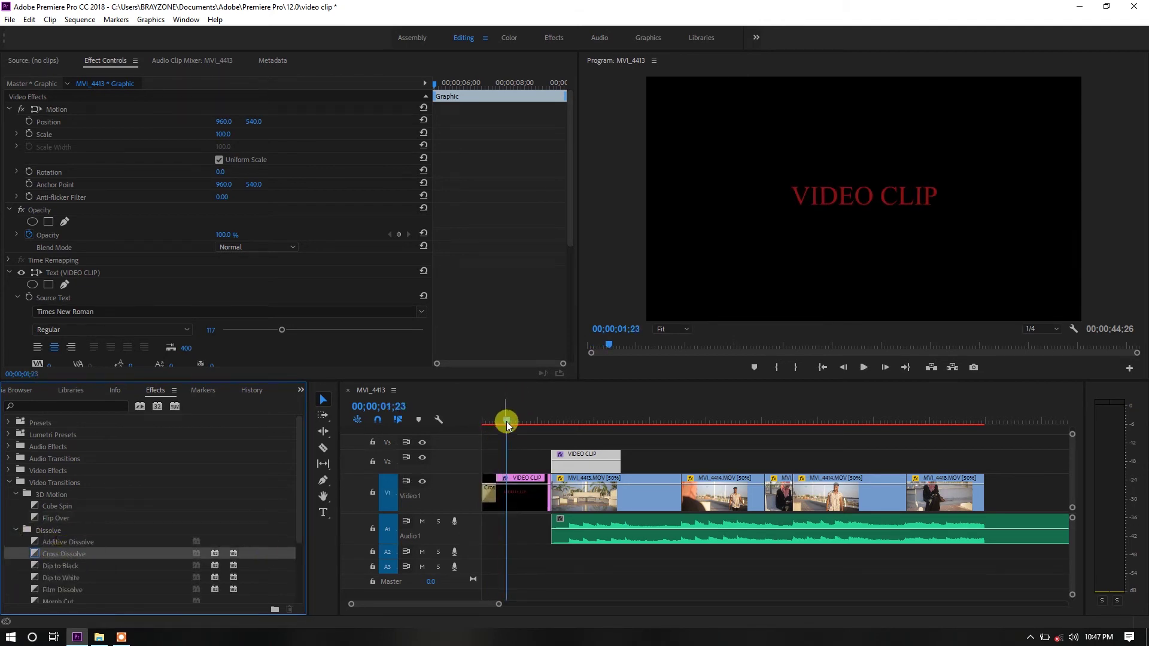
drag(506, 423, 475, 419)
key(space)
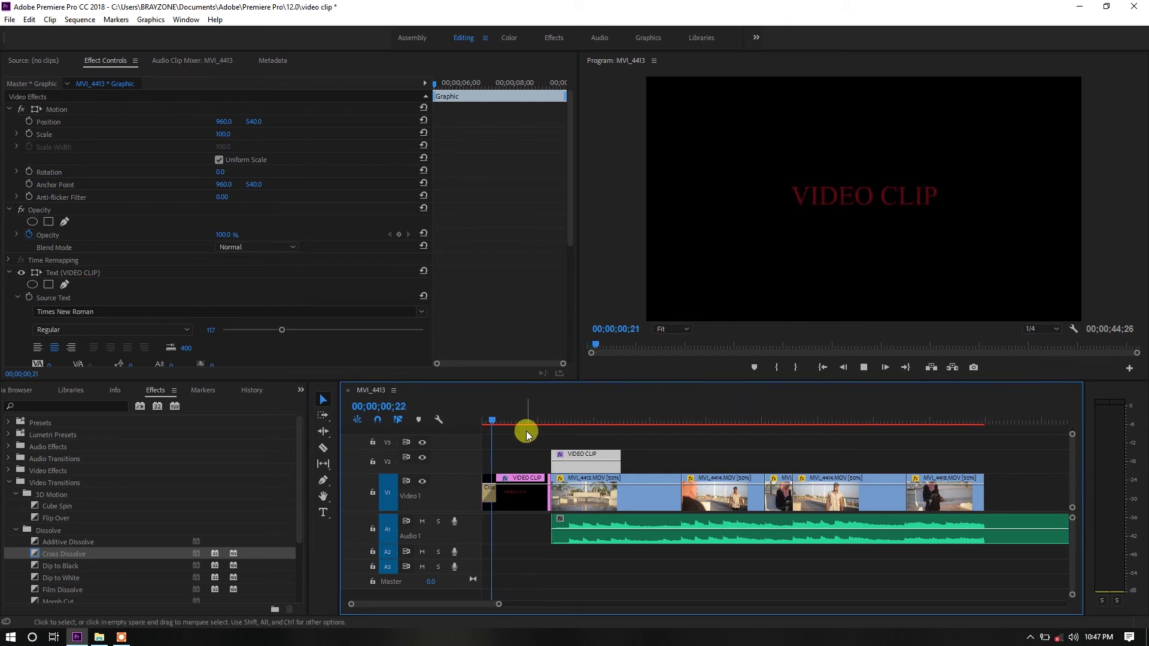
Step: Add Cross Dissolves to both ends of the V2 VIDEO CLIP title and preview
mouse_move(45, 554)
mouse_down()
mouse_move(520, 487)
mouse_move(560, 465)
mouse_up()
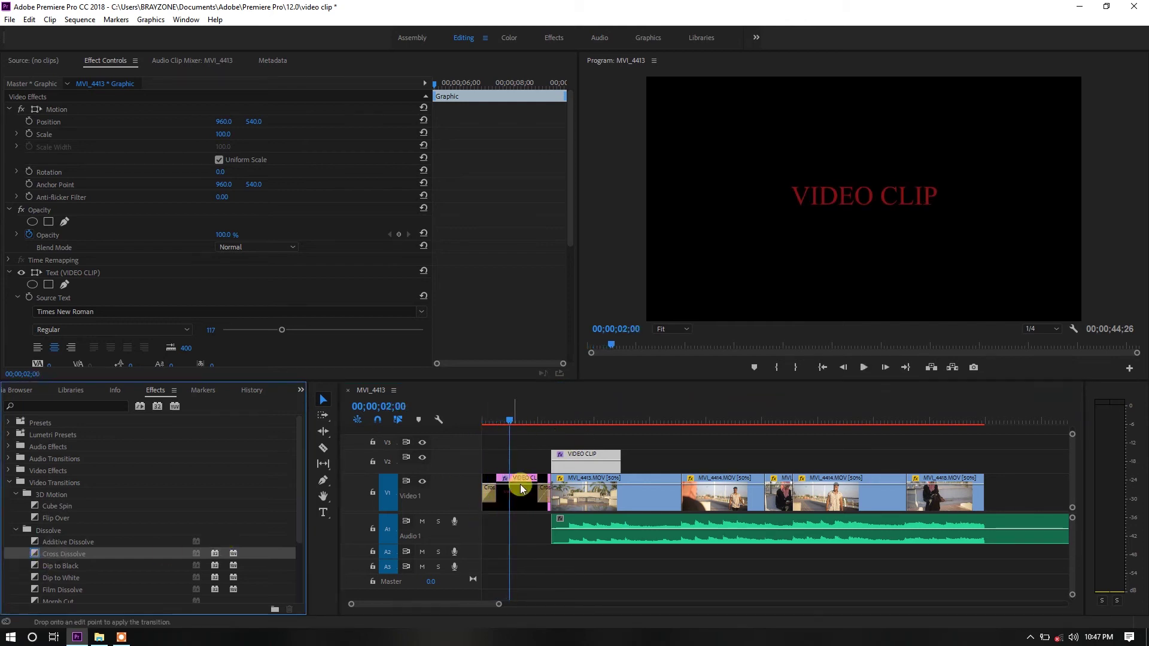
drag(63, 554, 618, 465)
drag(508, 419, 483, 419)
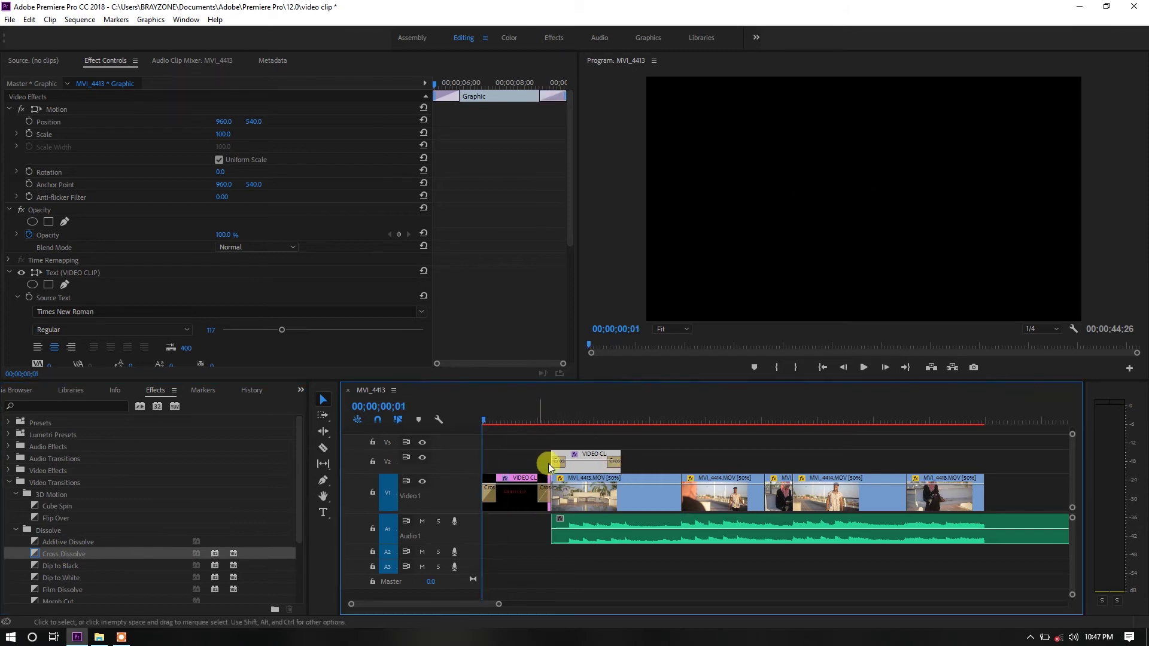
key(space)
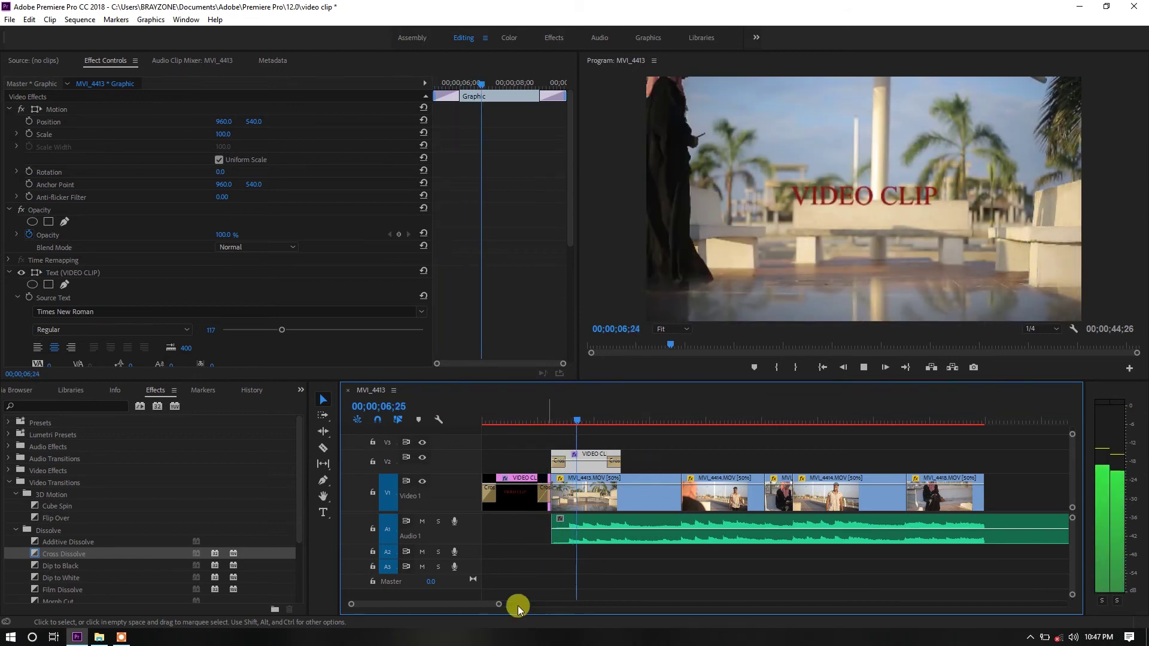
drag(494, 603, 574, 604)
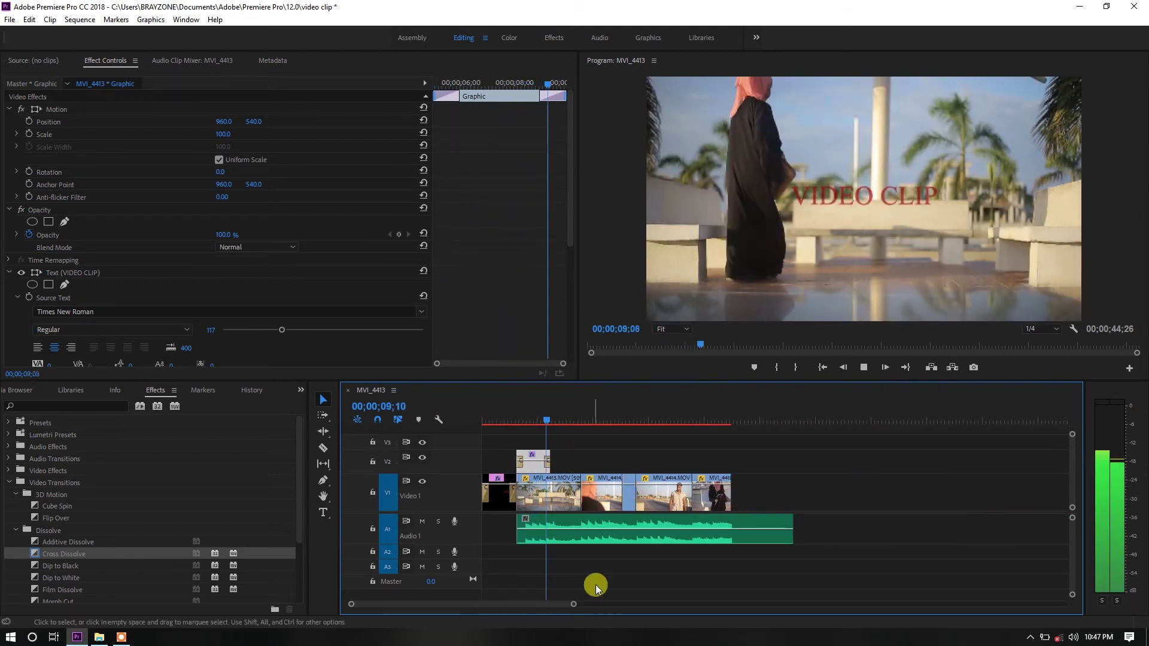
key(space)
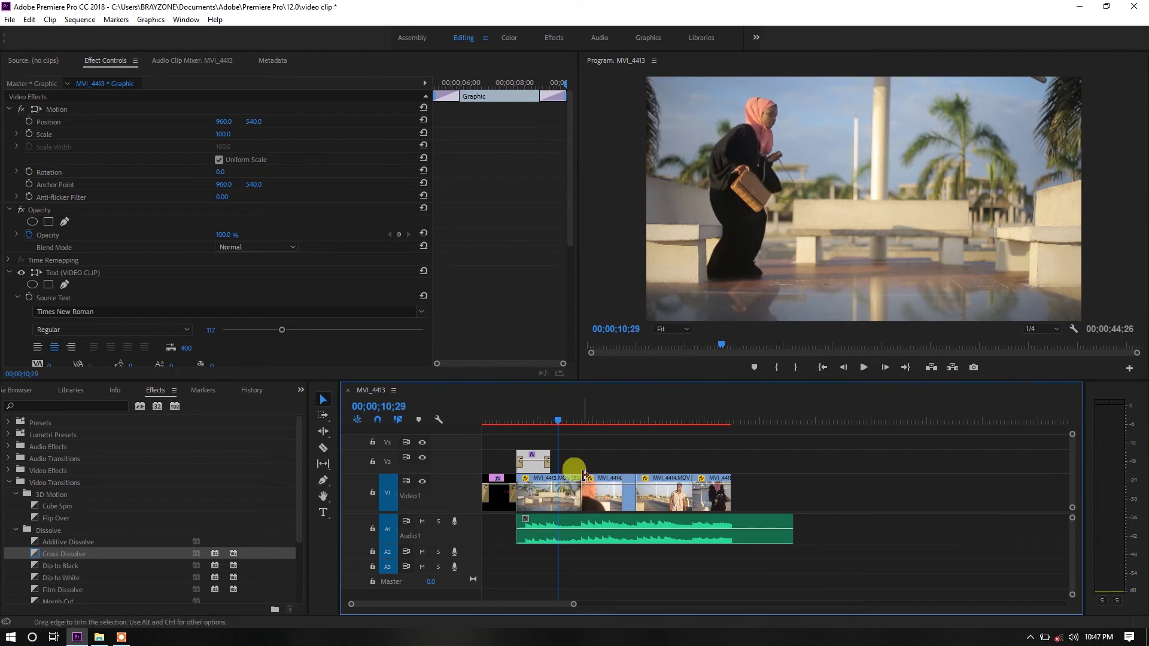
click(731, 421)
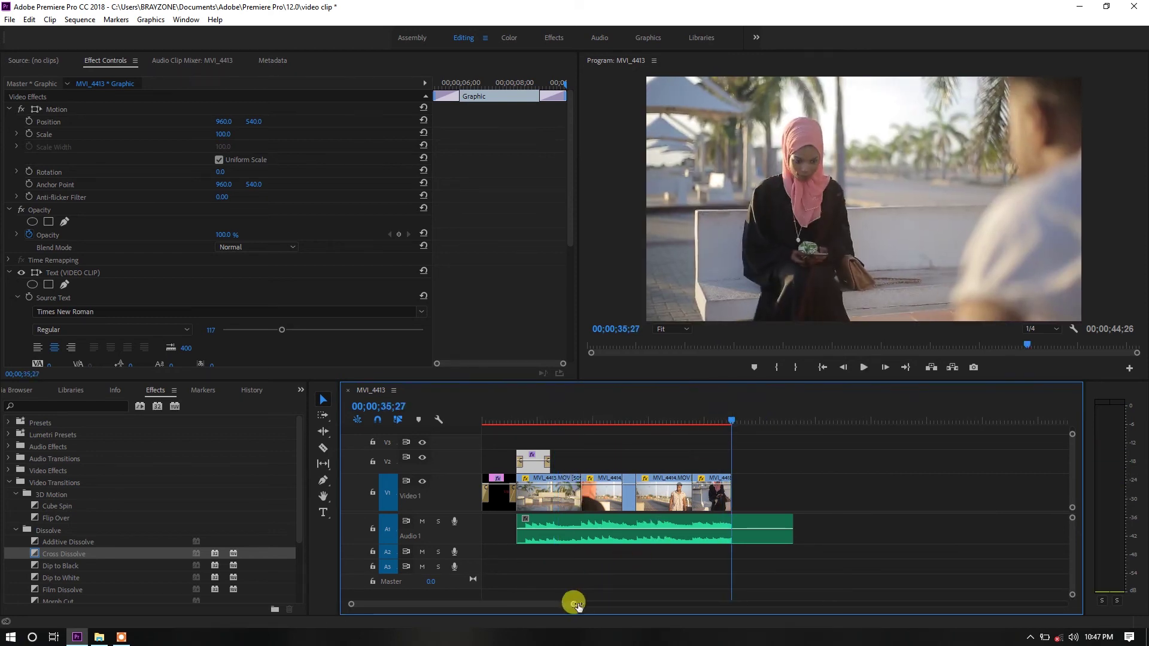
drag(580, 603, 598, 604)
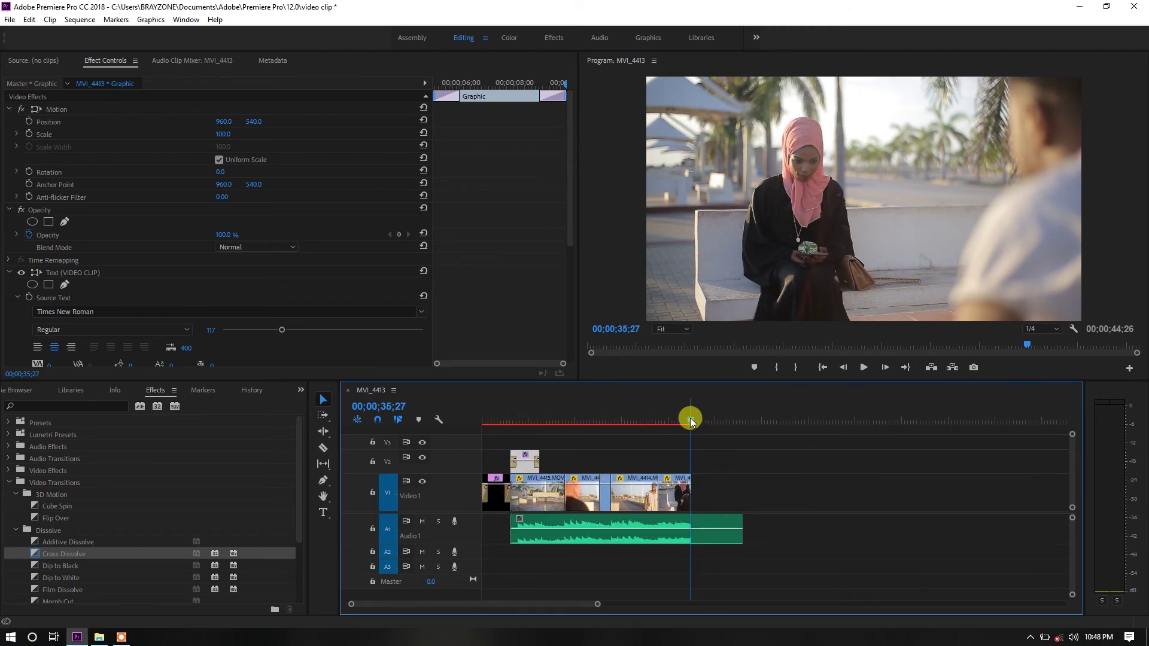
drag(691, 422, 693, 422)
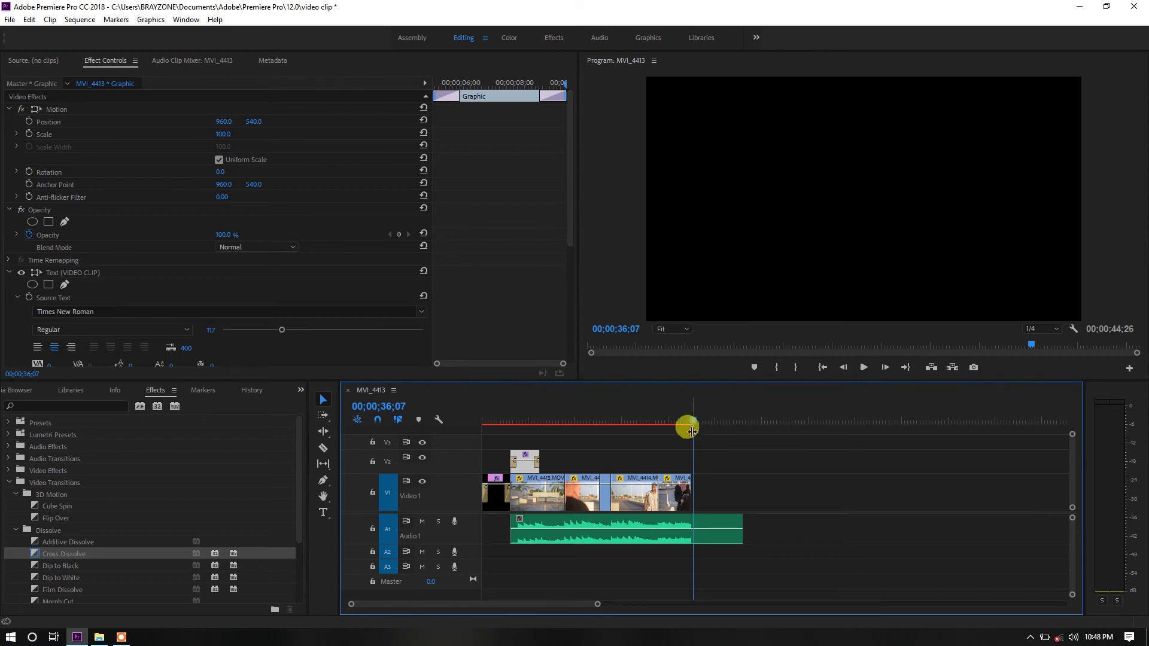
Step: Type a CAST title after the last clip and show its Essential Graphics Edit properties
click(322, 514)
click(855, 198)
text(CAST)
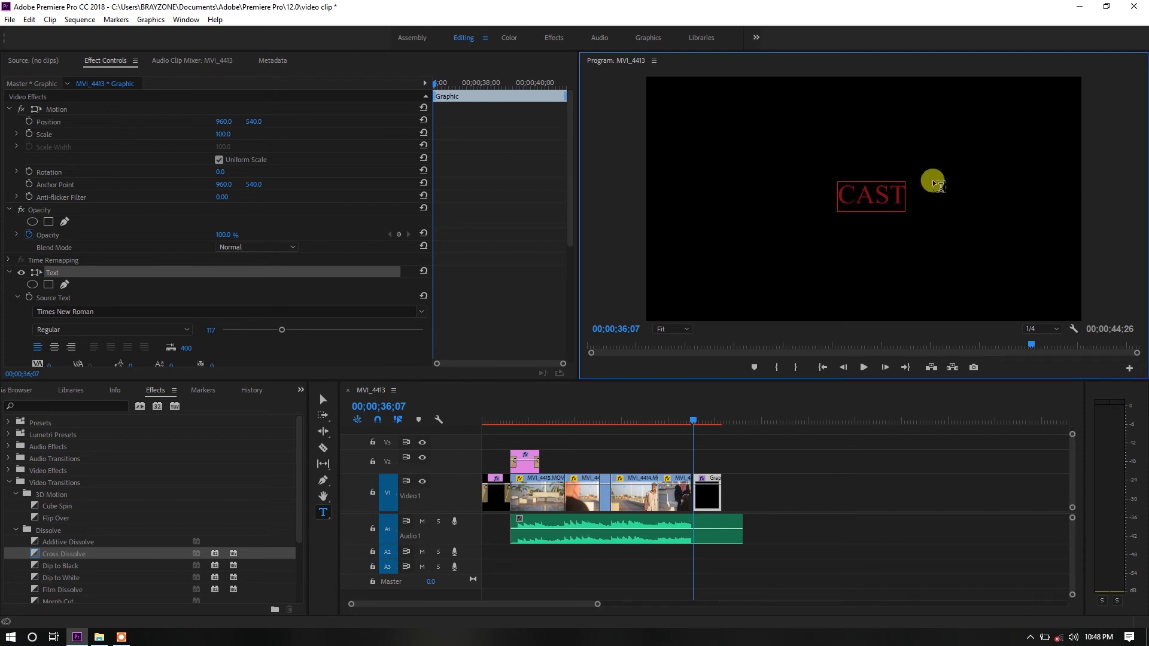
click(649, 39)
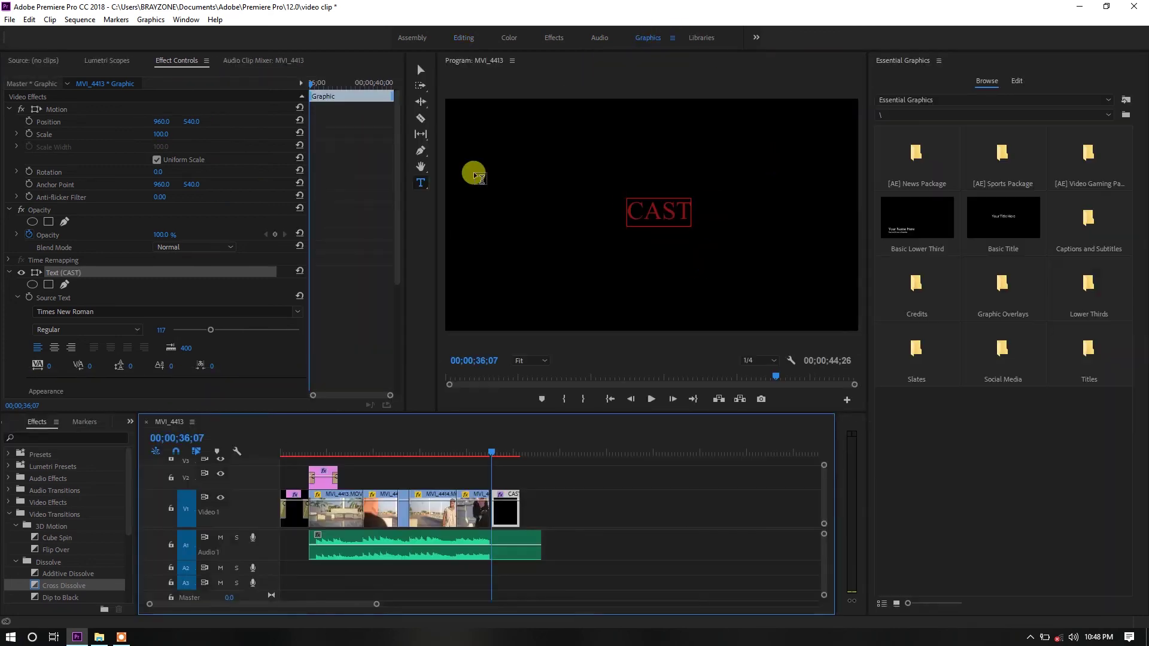
click(1020, 81)
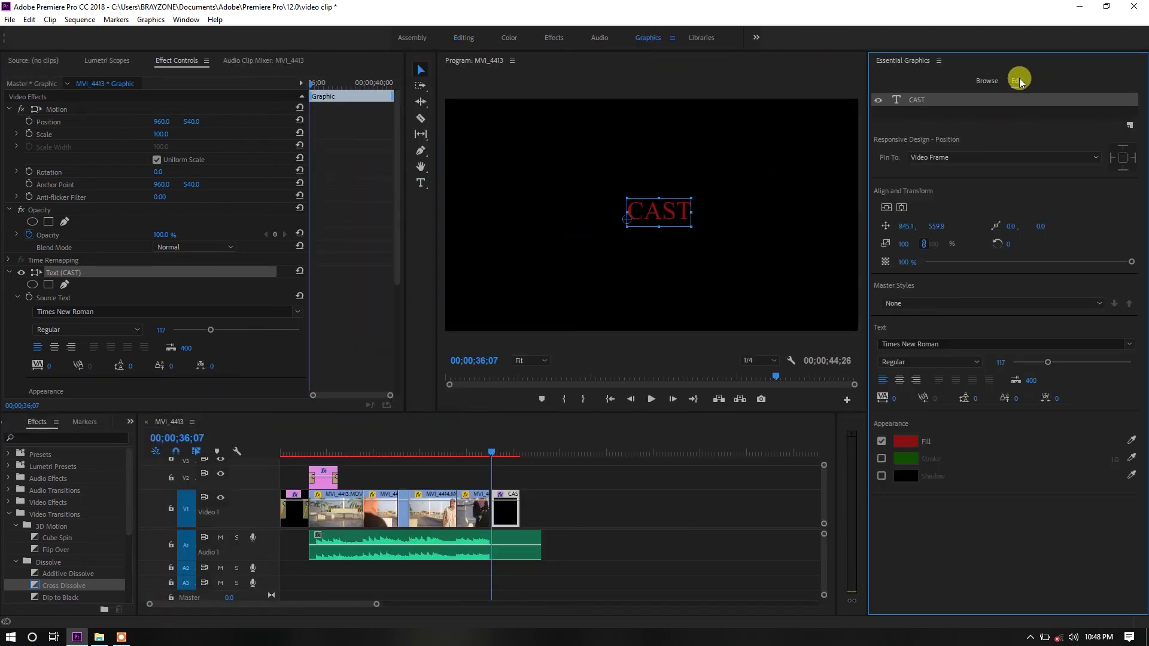
Step: Turn on Roll under Responsive Design - Time for the CAST graphic
click(916, 112)
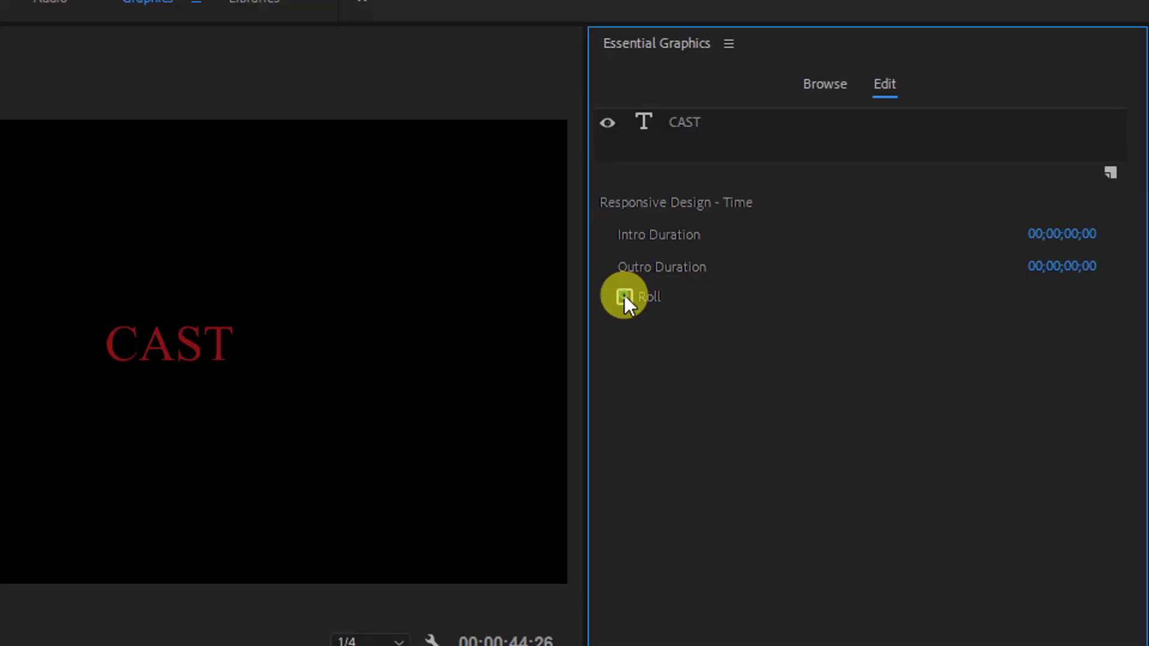
click(887, 188)
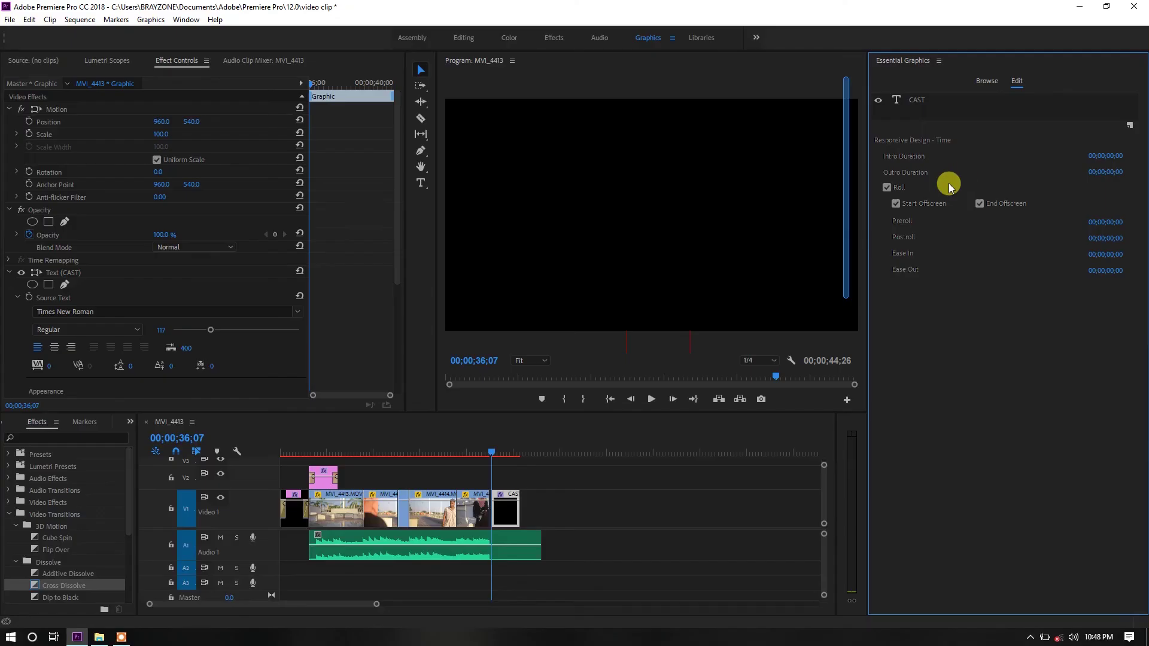
mouse_move(846, 171)
mouse_down()
mouse_move(848, 225)
mouse_move(844, 206)
mouse_up()
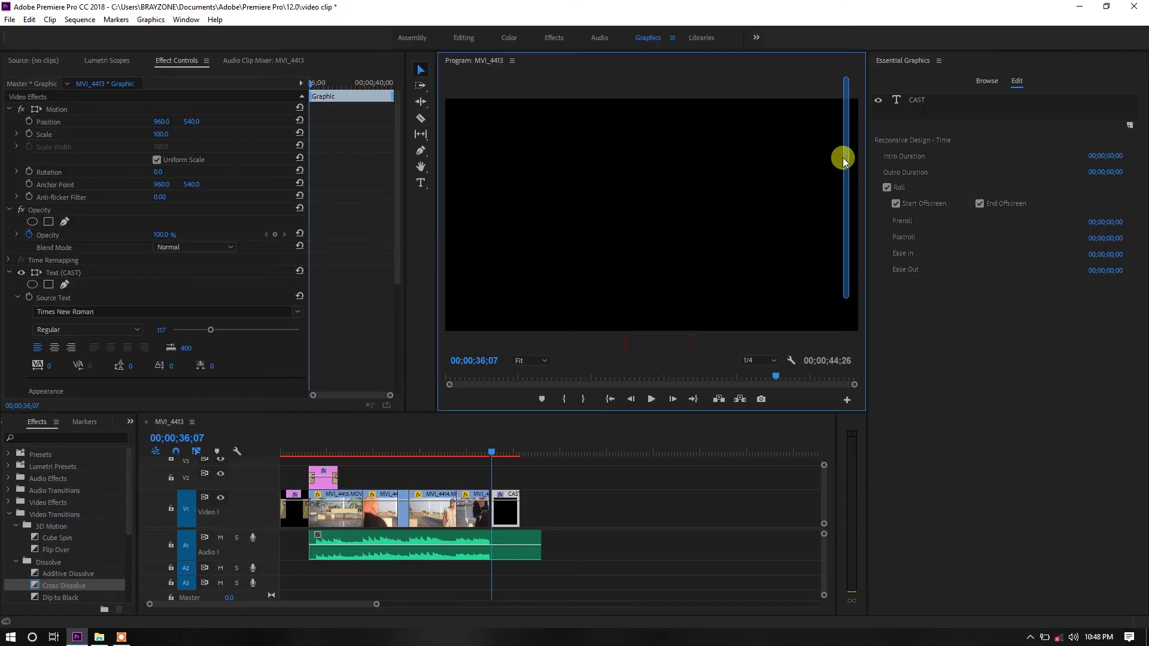
click(939, 103)
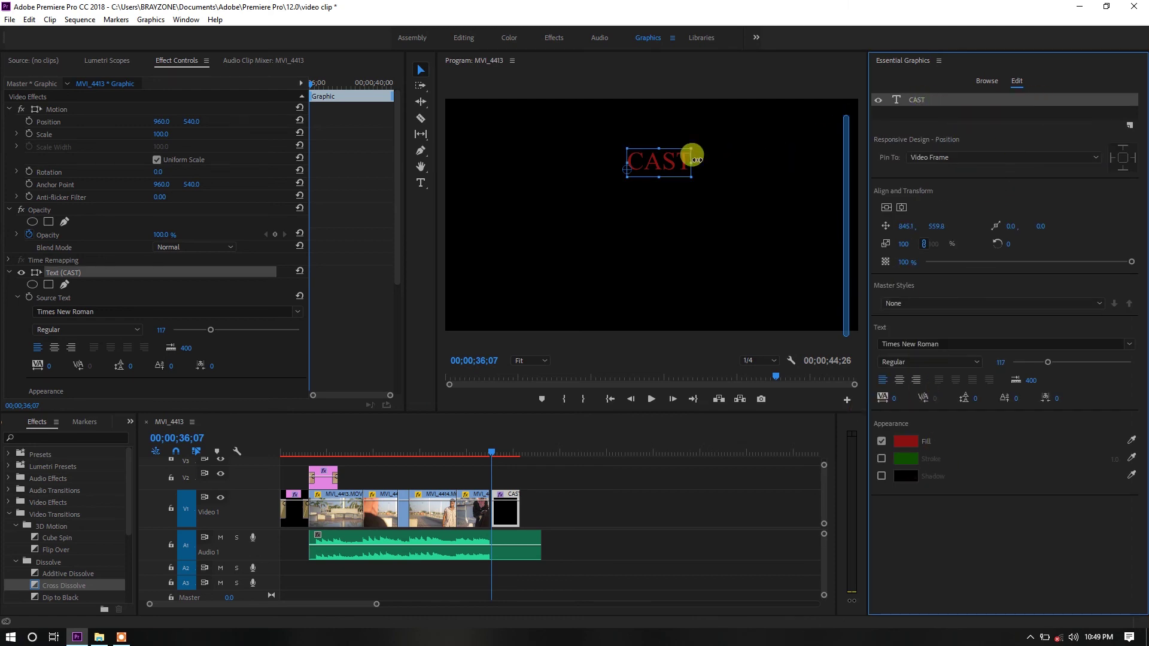
Step: Add lines 'GFGGF' and 'HGHFGH' below CAST and shrink the credit text to size 89
double_click(658, 170)
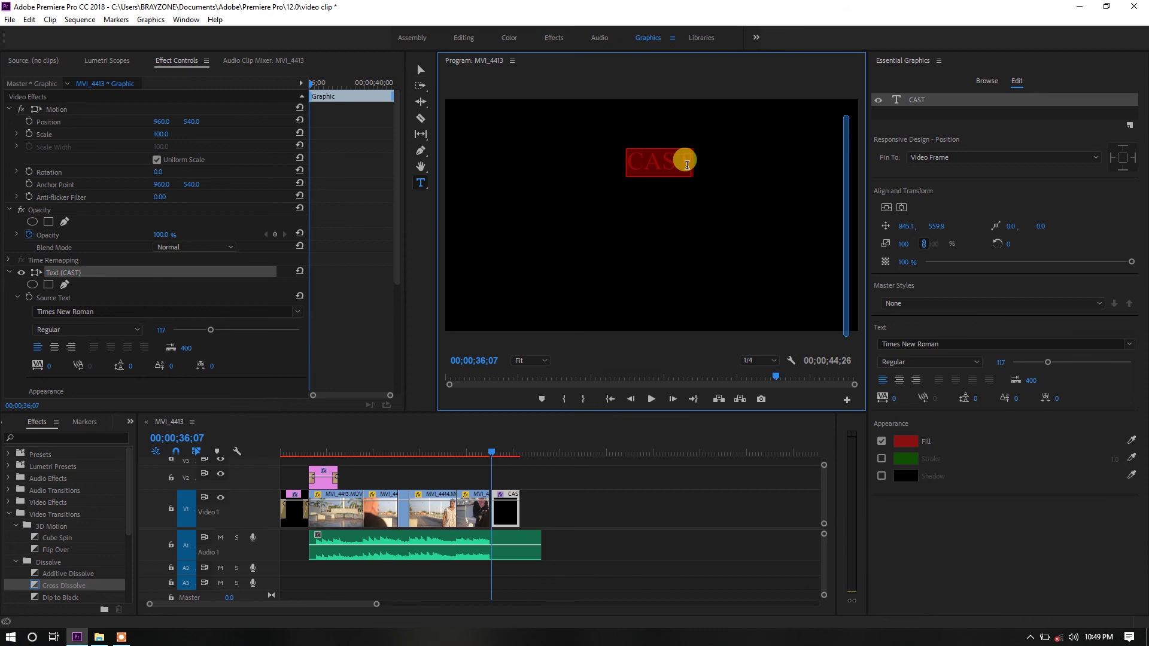
click(686, 164)
key(Return)
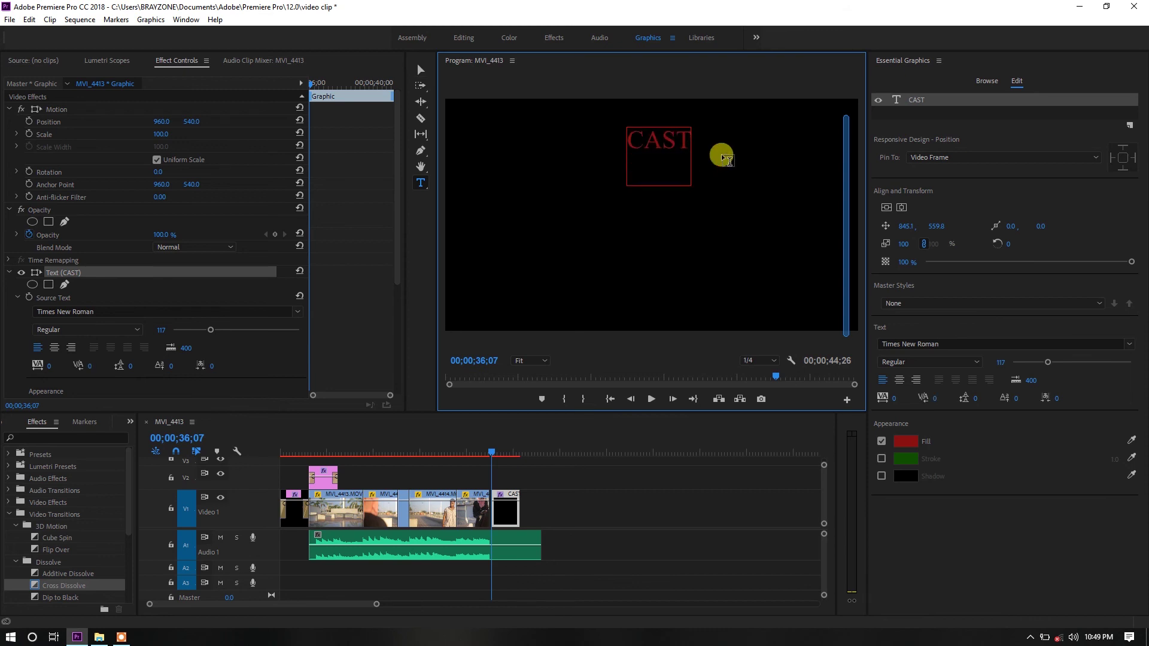
text(GFGGF)
key(Return)
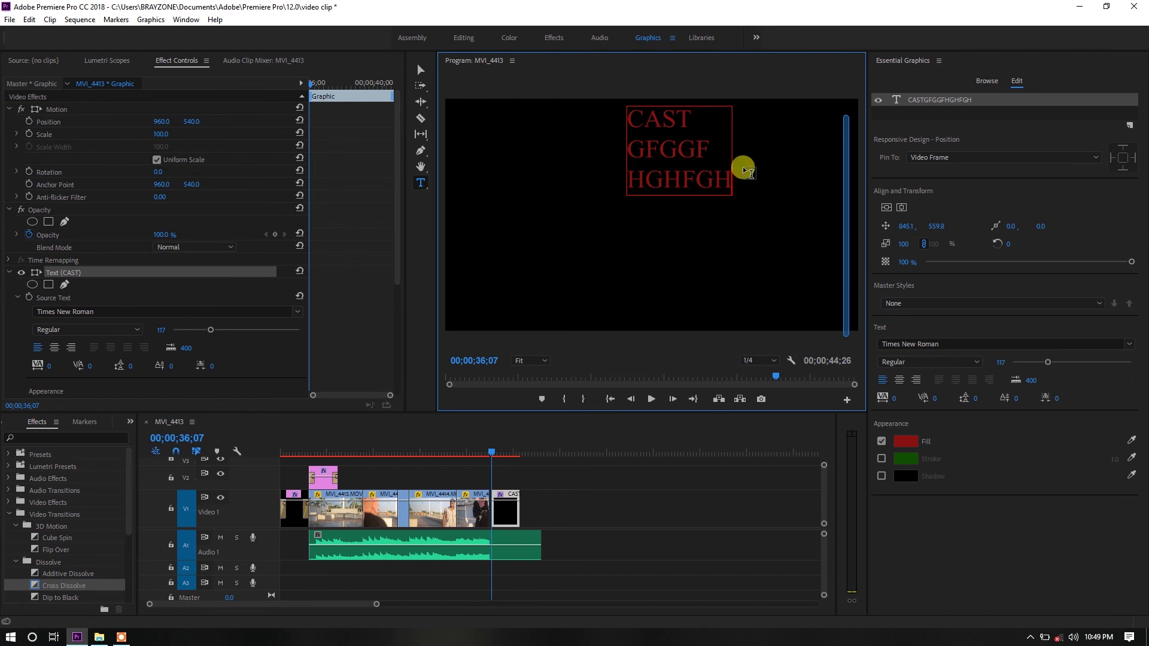
click(1031, 364)
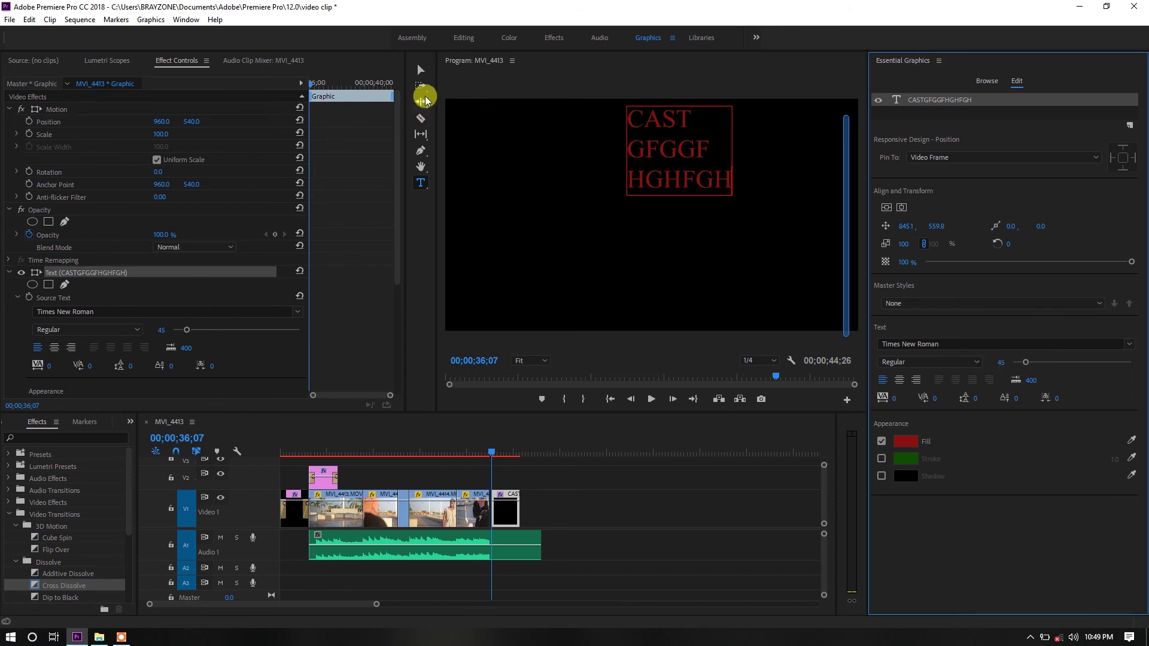
click(421, 70)
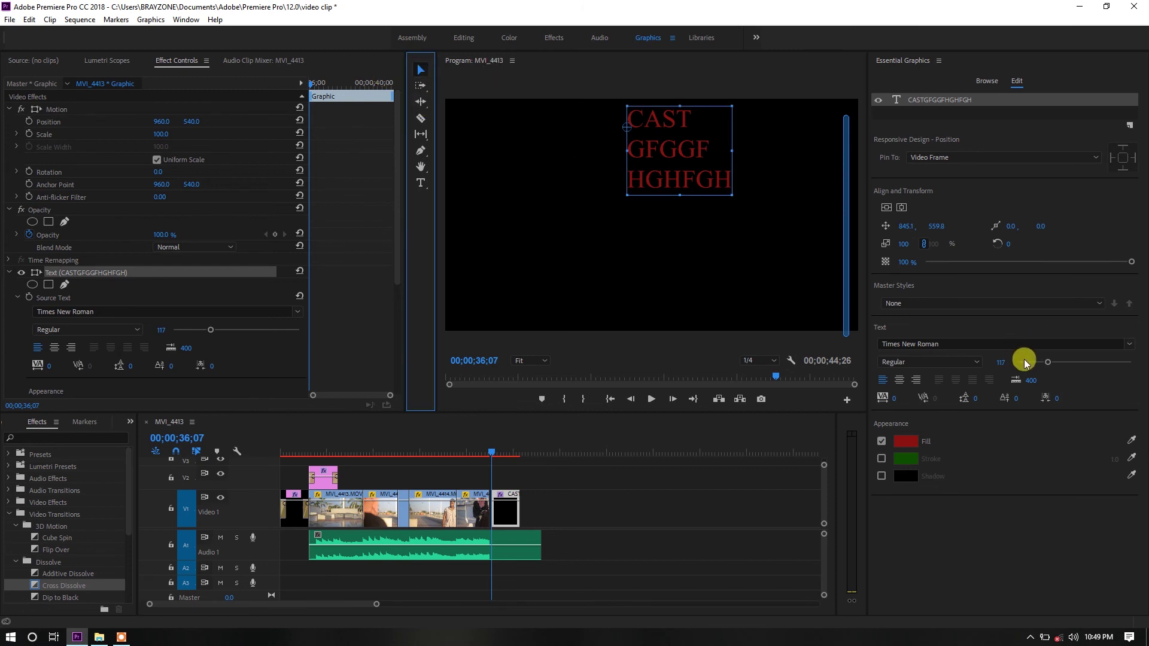
drag(1025, 361, 1039, 366)
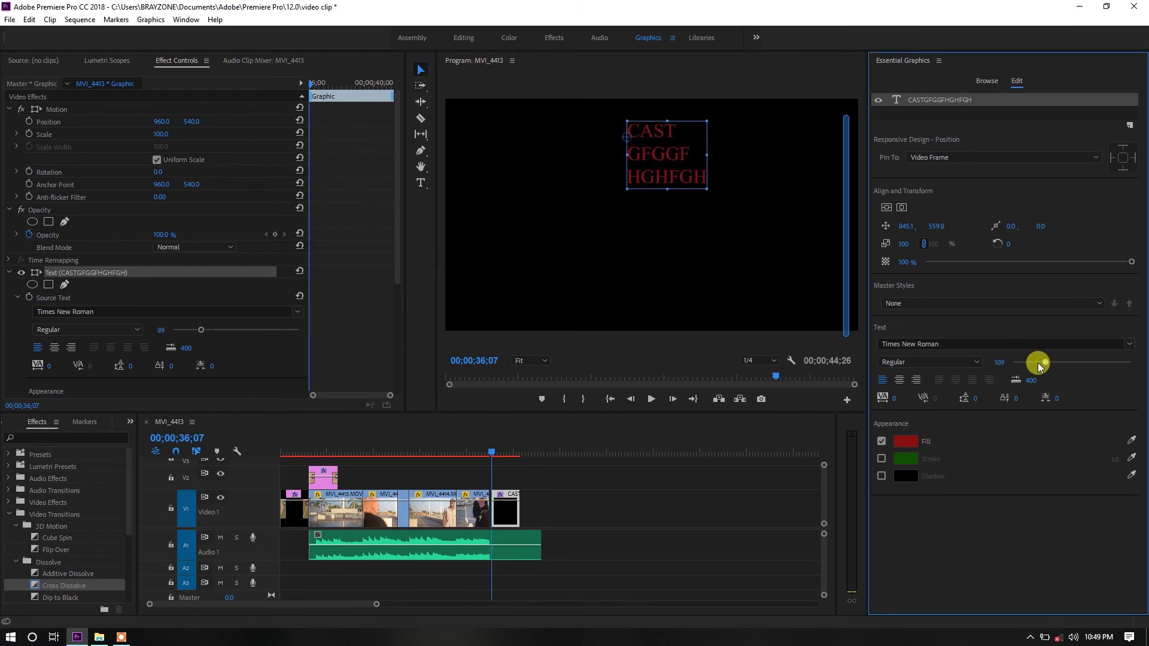
click(547, 447)
key(space)
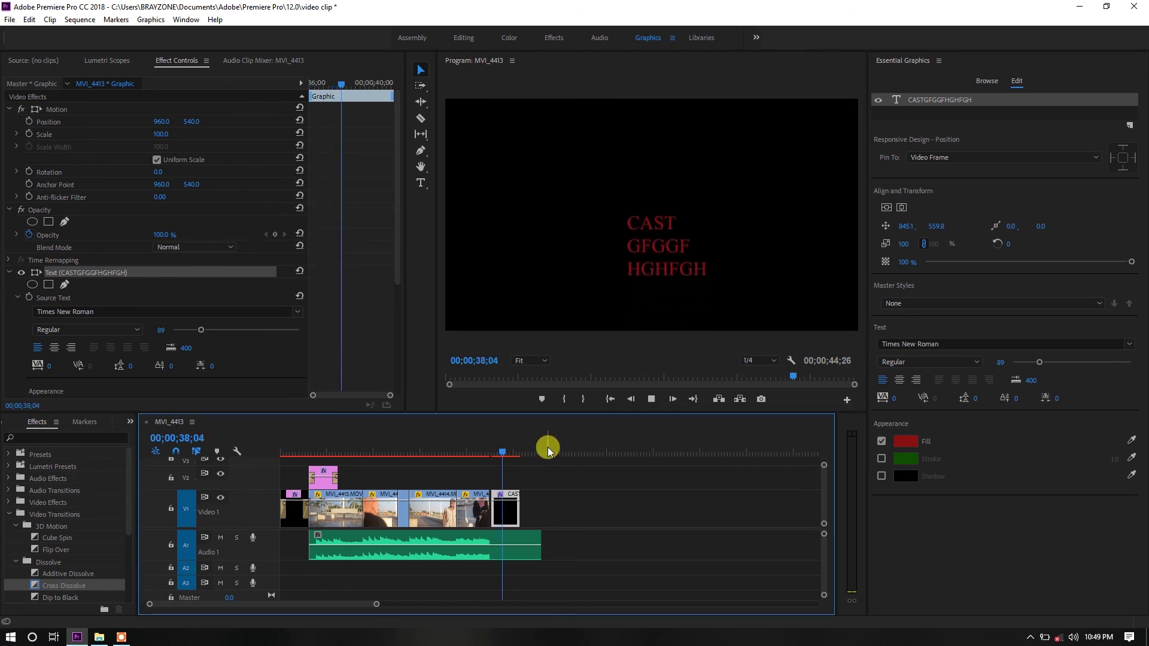